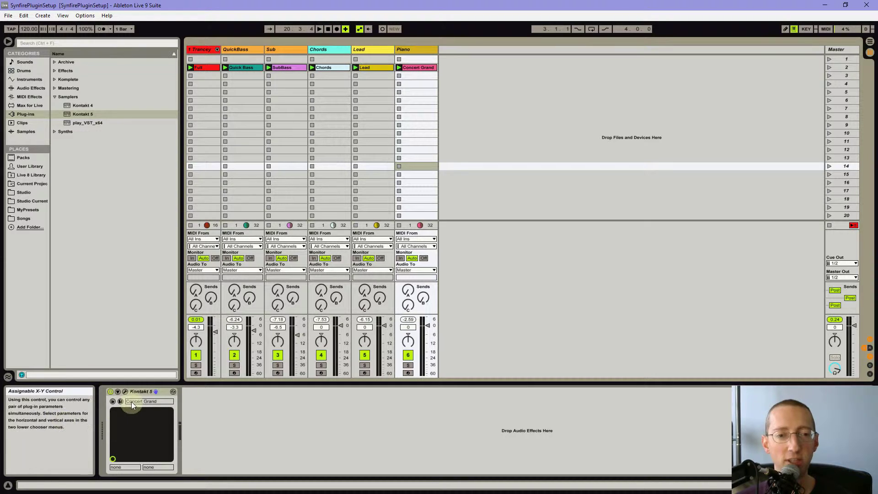
Select the Kontakt 5 device on the Piano track in Device View.
{"action": "left_click", "coordinate": [139, 391]}
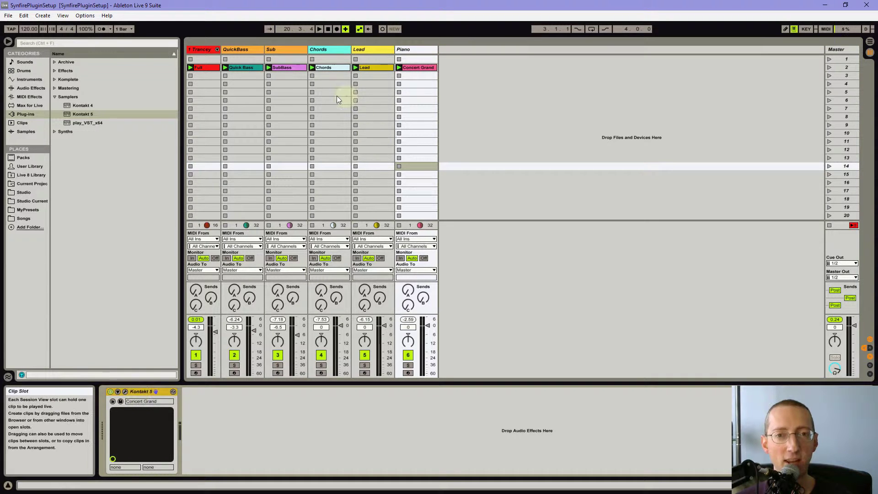
Open the Kontakt 5 window and briefly play the set to hear the Concert Grand.
{"action": "left_click", "coordinate": [126, 392]}
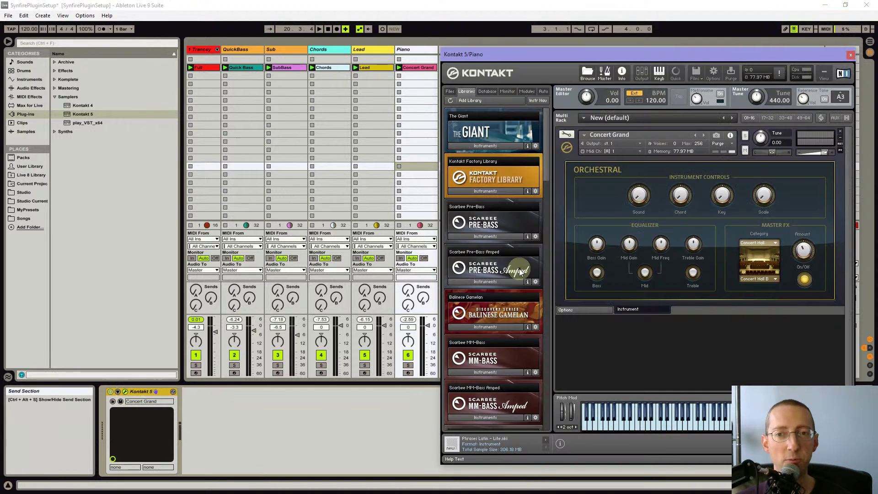
{"action": "left_click_drag", "start_coordinate": [597, 58], "coordinate": [607, 57]}
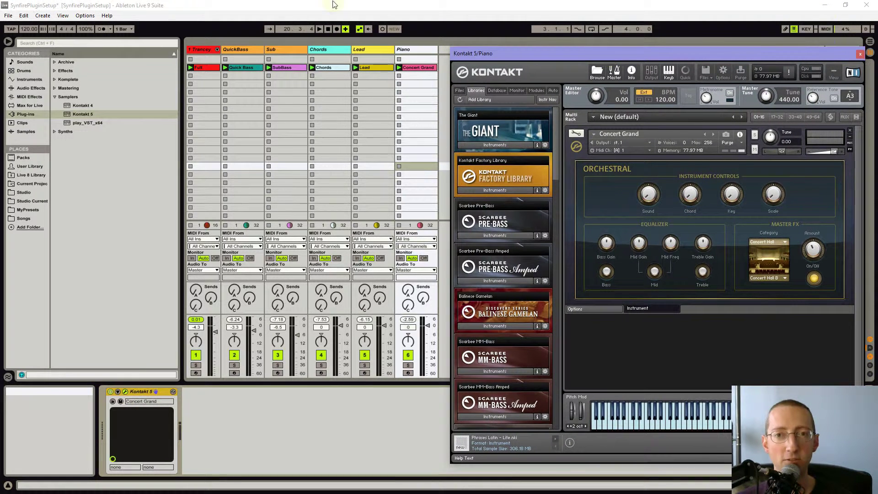
{"action": "left_click", "coordinate": [319, 8]}
{"action": "key", "text": "space"}
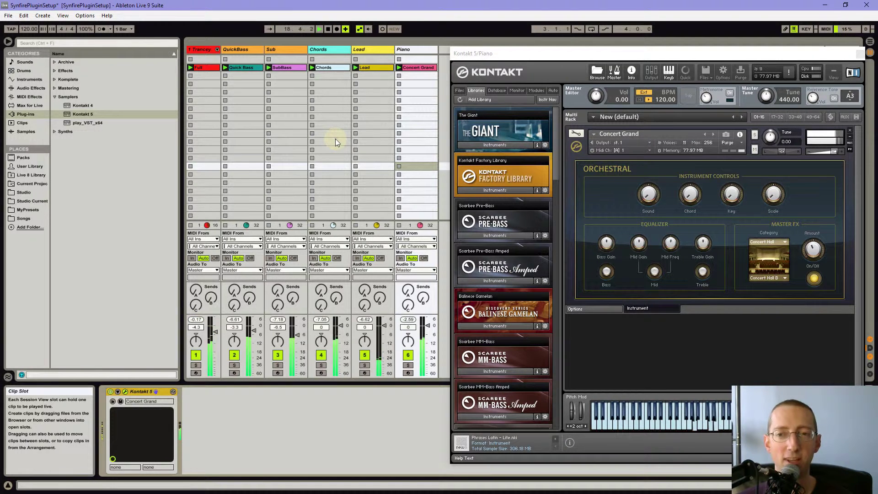
{"action": "key", "text": "space"}
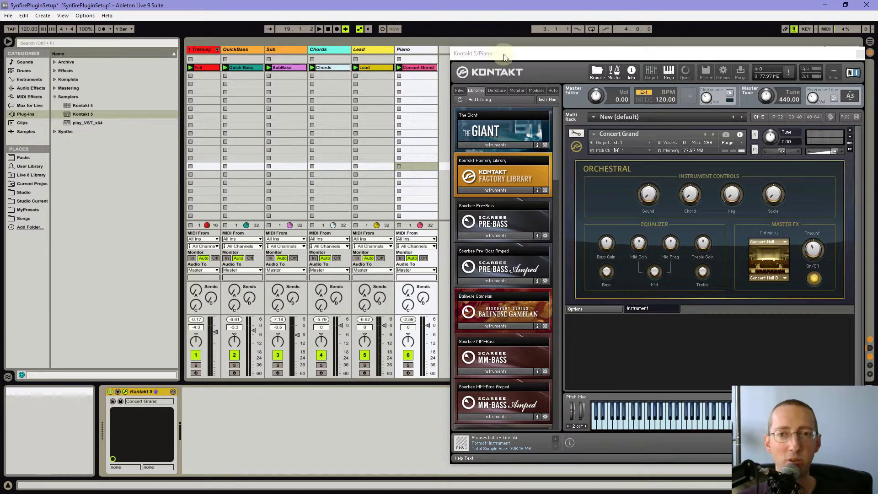
Solo the Piano track and move the Kontakt window far to the left.
{"action": "mouse_move", "coordinate": [496, 55]}
{"action": "left_mouse_down"}
{"action": "mouse_move", "coordinate": [472, 58]}
{"action": "mouse_move", "coordinate": [485, 60]}
{"action": "left_mouse_up"}
{"action": "left_click", "coordinate": [408, 364]}
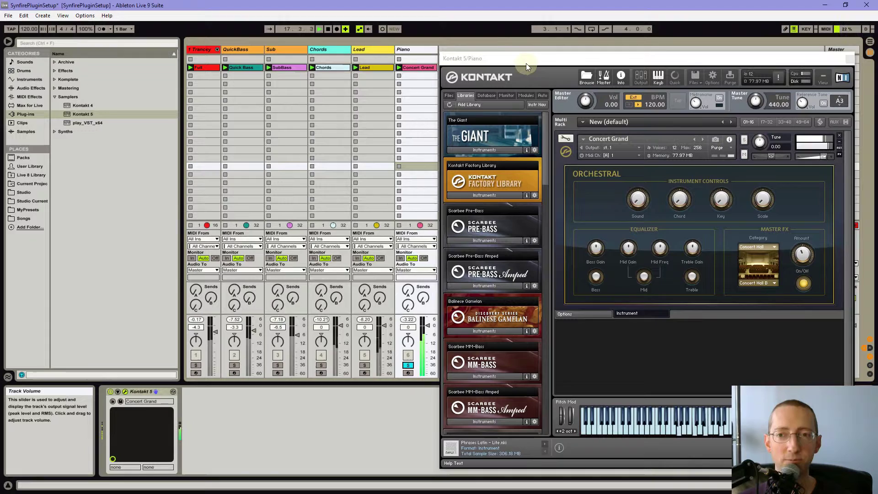
{"action": "left_click_drag", "start_coordinate": [526, 63], "coordinate": [290, 48]}
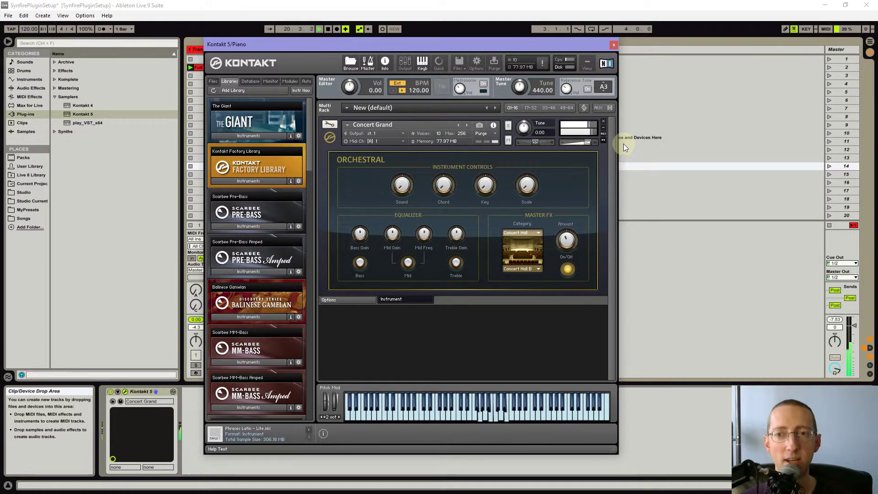
Replace the Piano track's Kontakt 5 with a fresh Kontakt 5 from the browser.
{"action": "left_click", "coordinate": [613, 44]}
{"action": "left_click", "coordinate": [142, 392]}
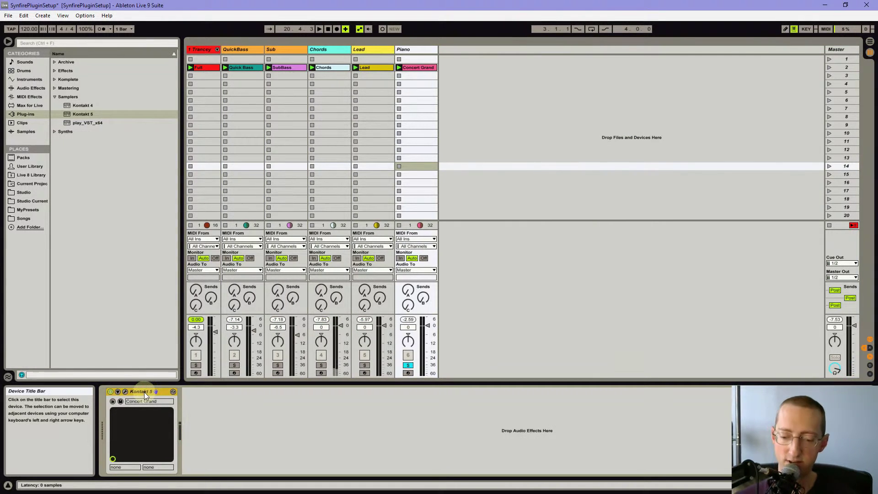
{"action": "key", "text": "Delete"}
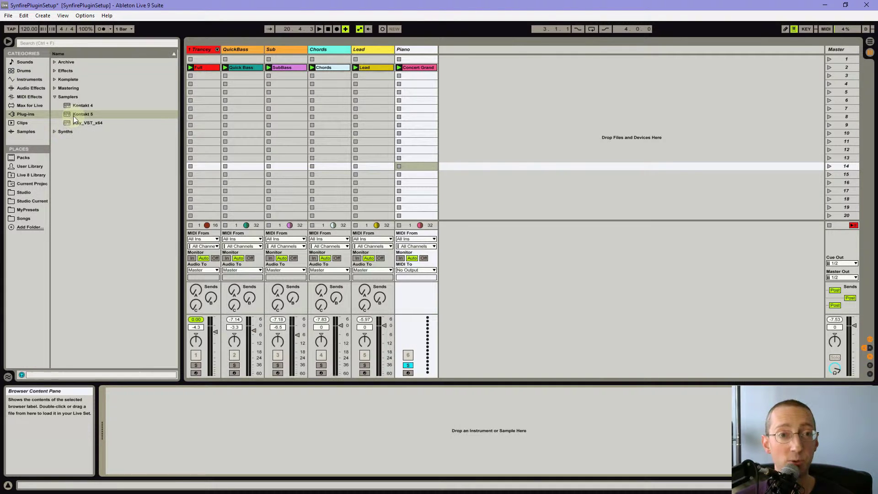
{"action": "mouse_move", "coordinate": [73, 116]}
{"action": "left_mouse_down"}
{"action": "mouse_move", "coordinate": [470, 141]}
{"action": "mouse_move", "coordinate": [428, 117]}
{"action": "left_mouse_up"}
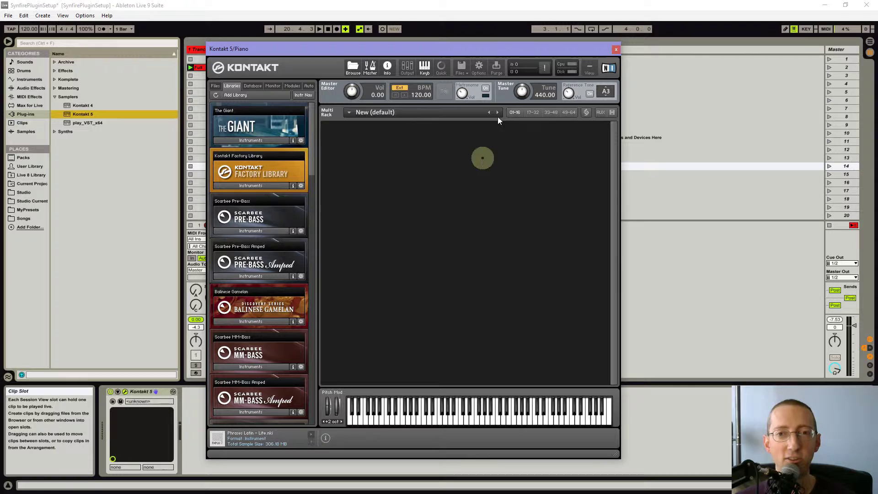
Create a new empty instrument bank with 128 program slots in the rack.
{"action": "left_click", "coordinate": [461, 68]}
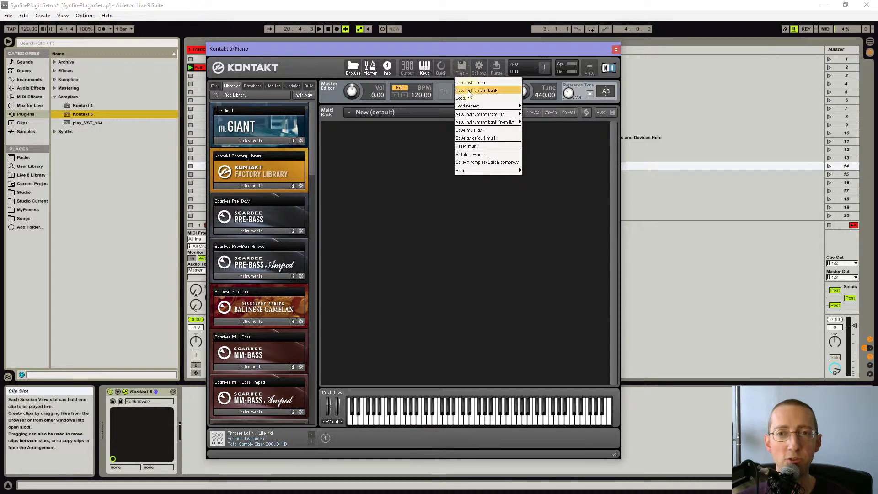
{"action": "left_click", "coordinate": [490, 91]}
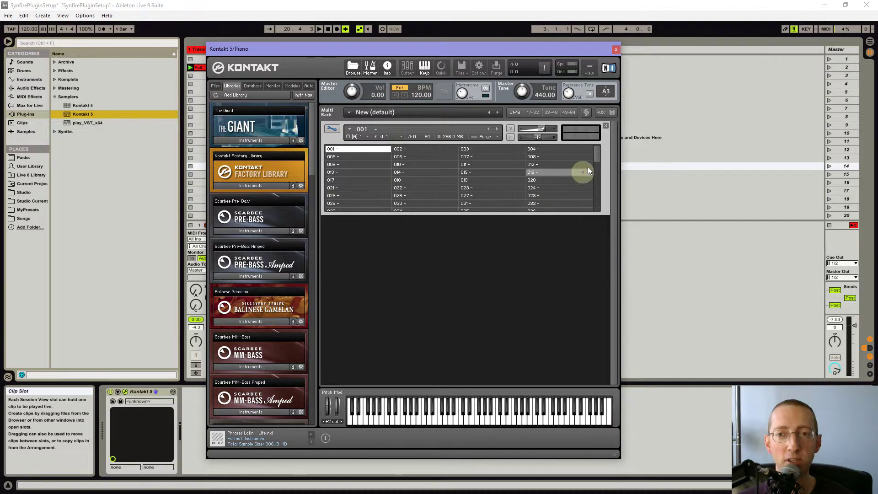
{"action": "mouse_move", "coordinate": [597, 156]}
{"action": "left_mouse_down"}
{"action": "mouse_move", "coordinate": [597, 211]}
{"action": "mouse_move", "coordinate": [602, 151]}
{"action": "left_mouse_up"}
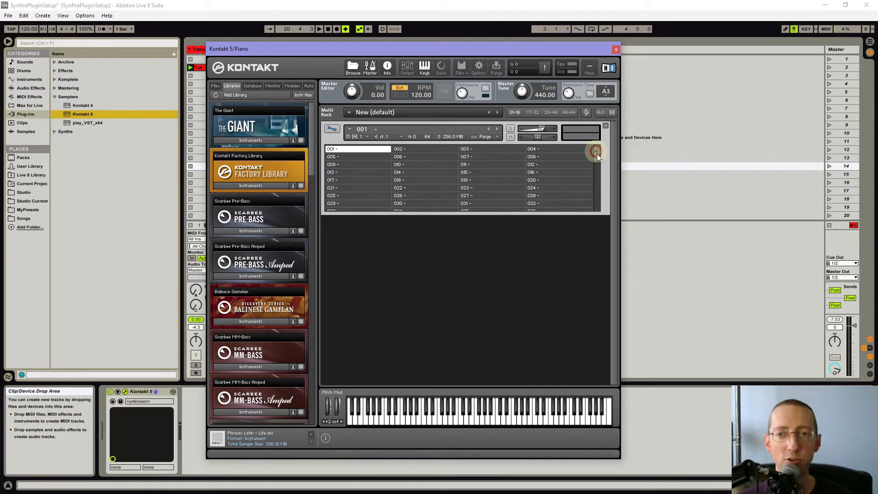
{"action": "mouse_move", "coordinate": [597, 154]}
{"action": "left_mouse_down"}
{"action": "mouse_move", "coordinate": [595, 208]}
{"action": "mouse_move", "coordinate": [597, 146]}
{"action": "left_mouse_up"}
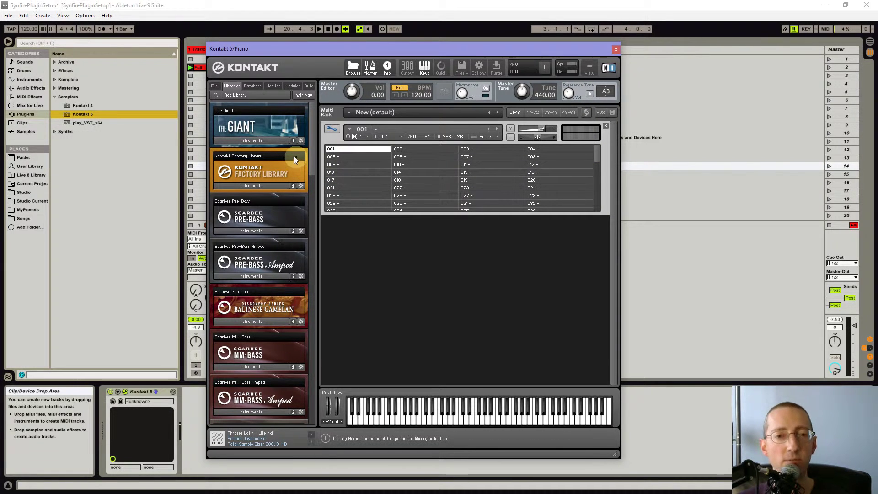
Drag The Giant, Concert Grand and Alicia's Keys instruments into bank slots 001, 002 and 003.
{"action": "left_click", "coordinate": [256, 141]}
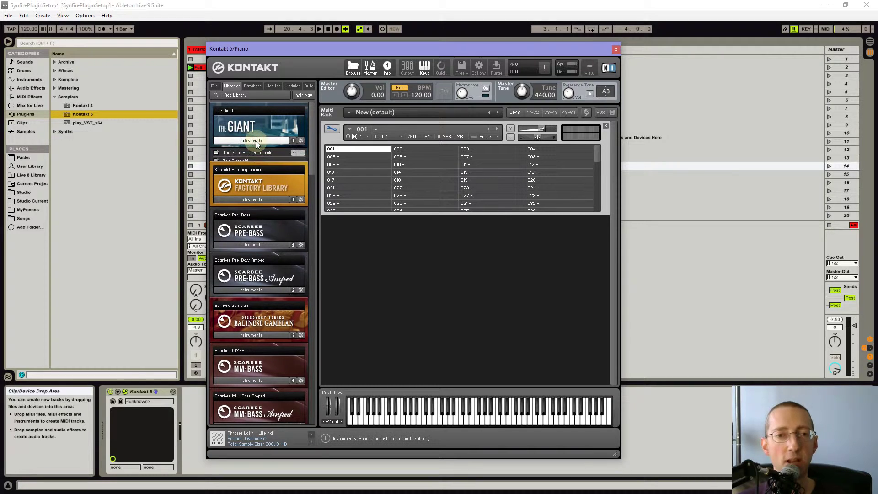
{"action": "left_click", "coordinate": [218, 86]}
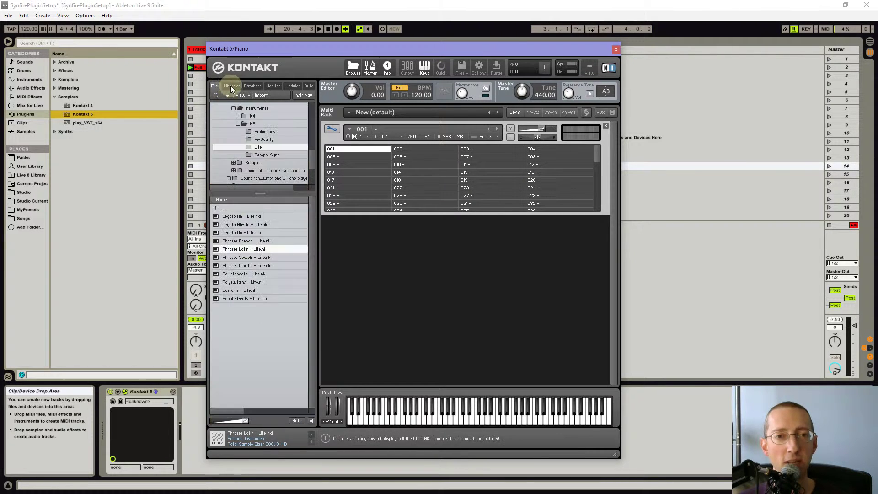
{"action": "left_click", "coordinate": [232, 87]}
{"action": "left_click_drag", "start_coordinate": [237, 160], "coordinate": [345, 147]}
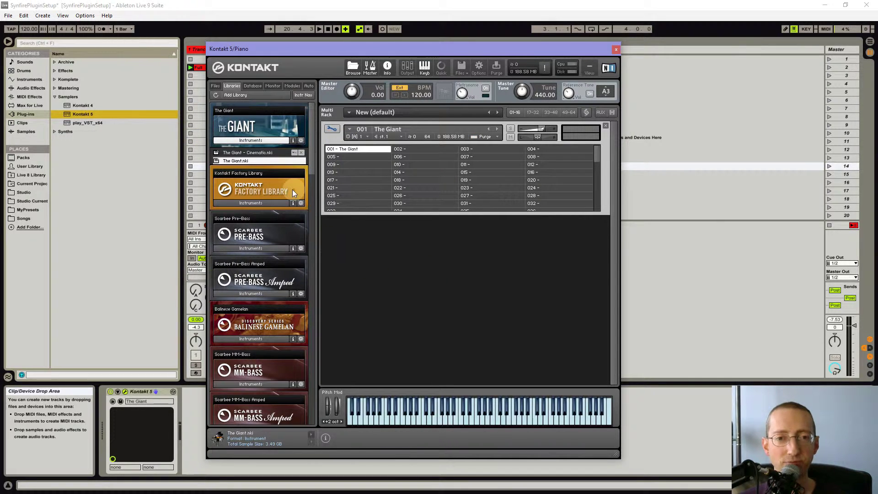
{"action": "left_click", "coordinate": [265, 205]}
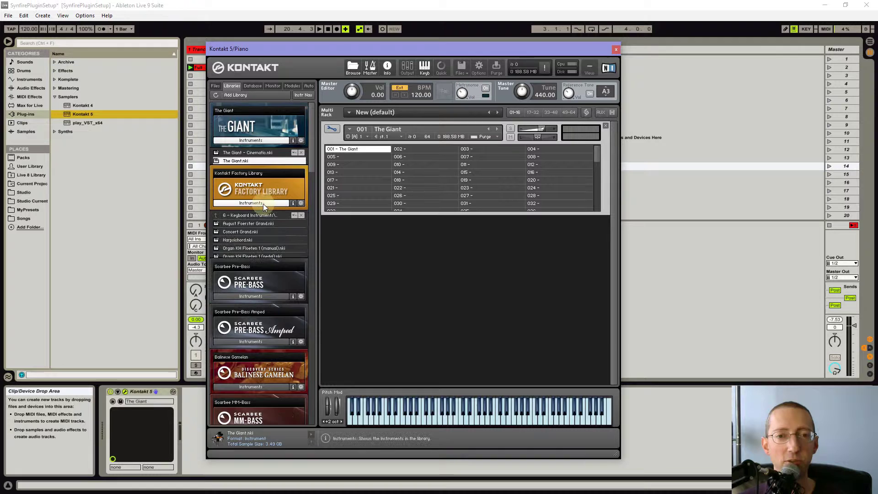
{"action": "left_click_drag", "start_coordinate": [245, 237], "coordinate": [422, 147]}
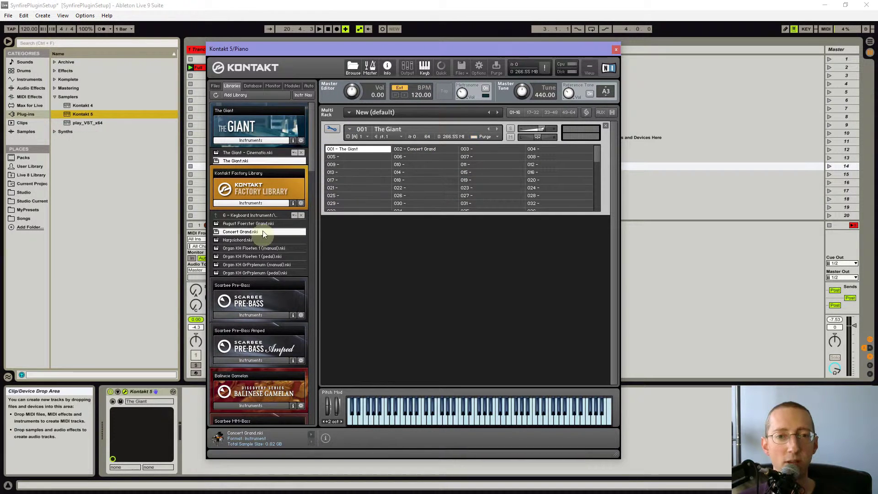
{"action": "scroll", "coordinate": [270, 215], "scroll_direction": "down", "scroll_amount": 2}
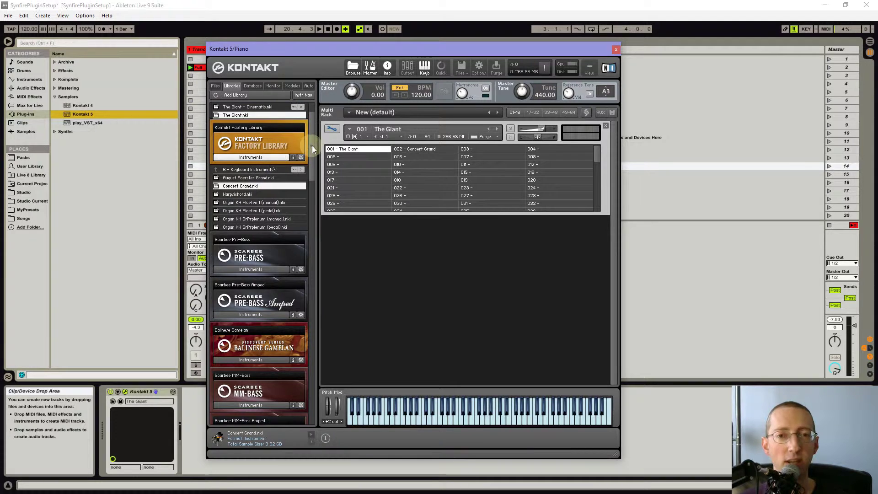
{"action": "left_click_drag", "start_coordinate": [312, 145], "coordinate": [490, 148]}
{"action": "left_click", "coordinate": [267, 230]}
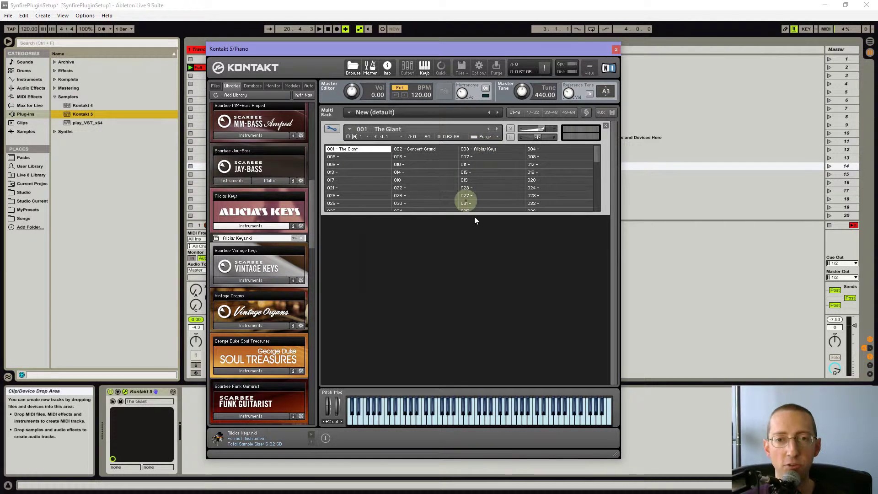
Browse in folder view to the Voice of Rapture library's K5 instruments.
{"action": "left_click_drag", "start_coordinate": [312, 197], "coordinate": [315, 342]}
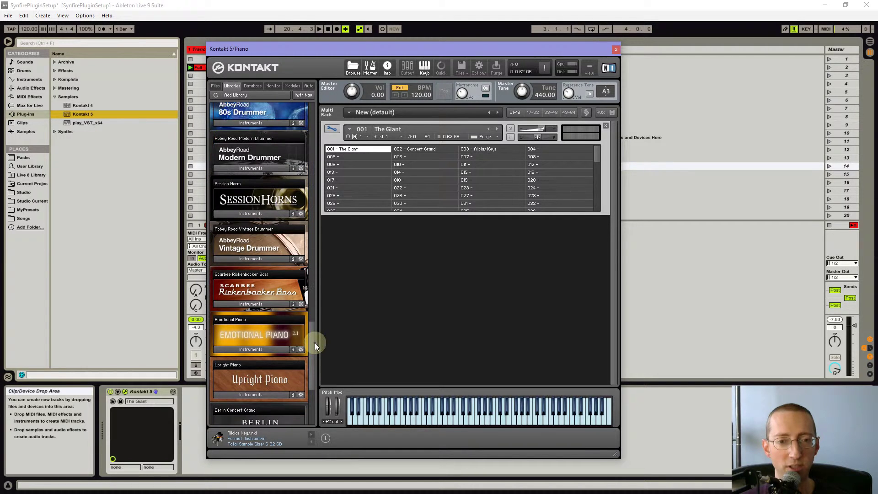
{"action": "left_click", "coordinate": [215, 86]}
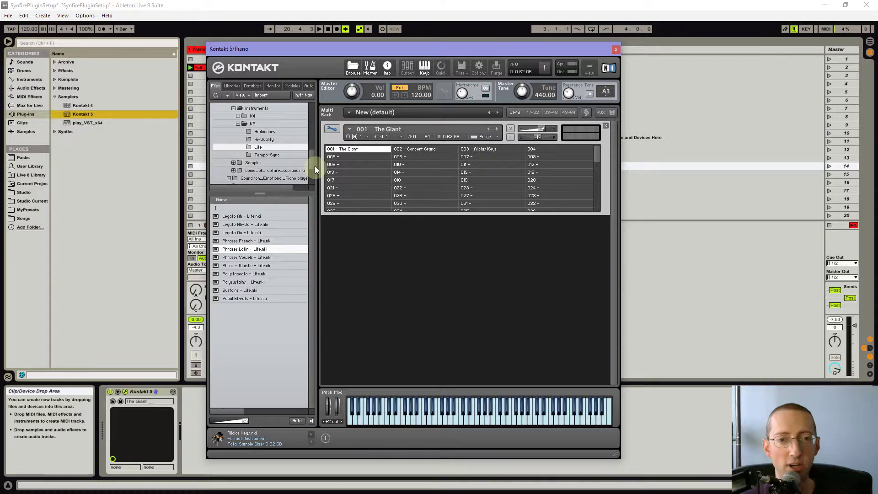
{"action": "mouse_move", "coordinate": [312, 164]}
{"action": "left_mouse_down"}
{"action": "mouse_move", "coordinate": [317, 113]}
{"action": "mouse_move", "coordinate": [311, 151]}
{"action": "left_mouse_up"}
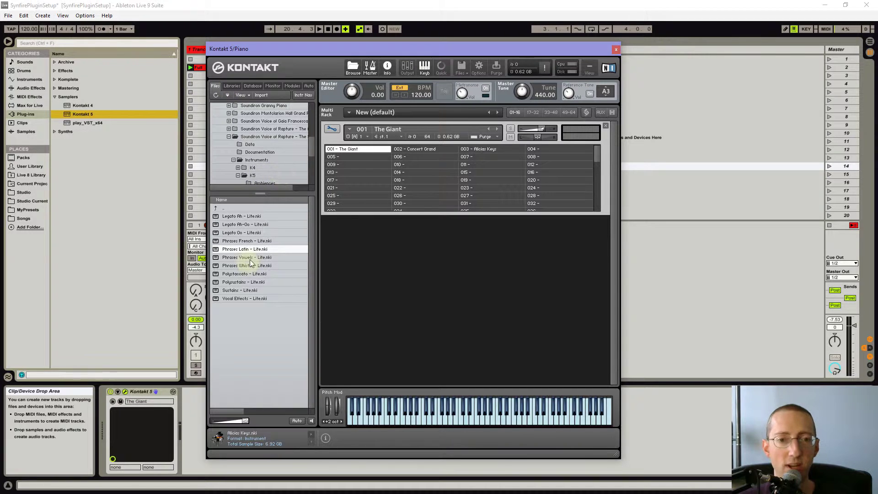
{"action": "left_click", "coordinate": [259, 137]}
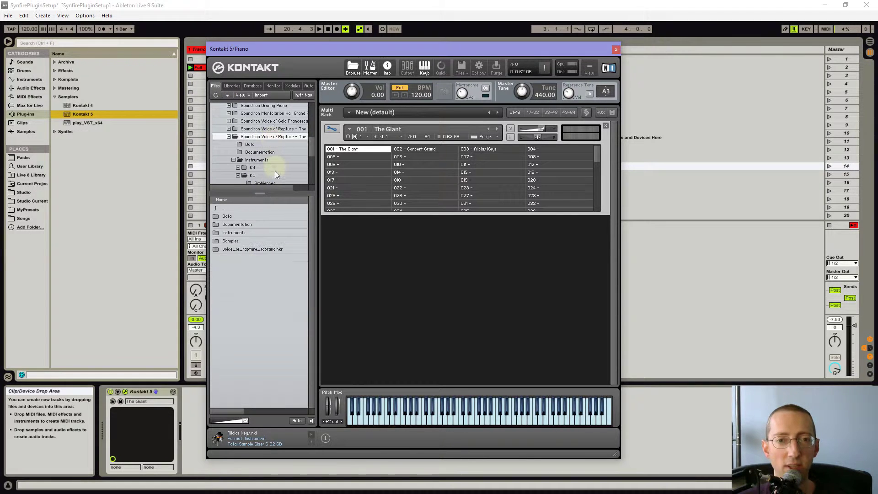
{"action": "double_click", "coordinate": [251, 175]}
{"action": "left_click", "coordinate": [238, 171]}
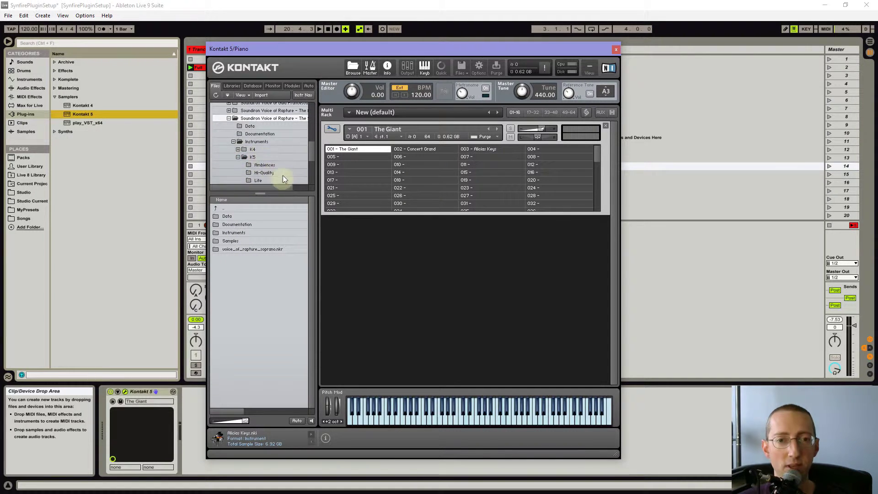
Load Legato Ah - Lite into bank slot 005, leaving 004 empty, and check the slots.
{"action": "left_click", "coordinate": [259, 163]}
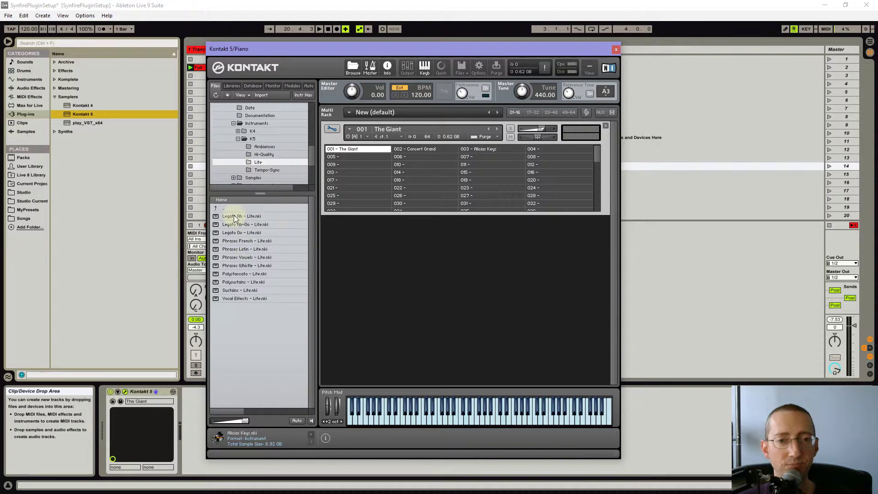
{"action": "left_click_drag", "start_coordinate": [235, 216], "coordinate": [363, 158]}
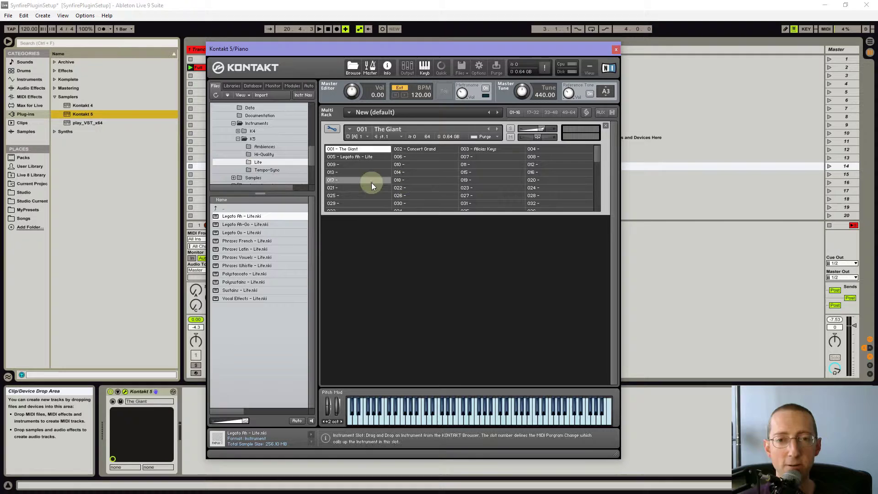
{"action": "left_click", "coordinate": [362, 159]}
{"action": "left_click", "coordinate": [355, 149]}
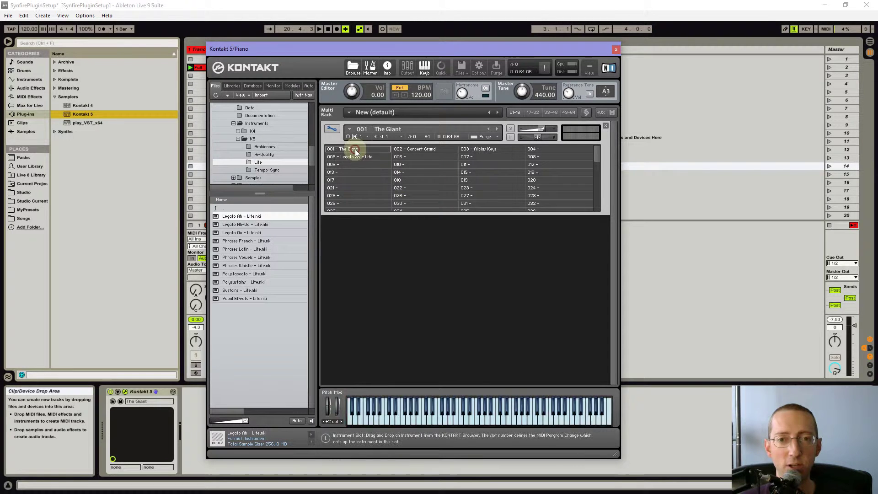
Adjust The Giant's instrument volume and raise Concert Grand's volume to 3.0.
{"action": "left_click_drag", "start_coordinate": [426, 49], "coordinate": [669, 56]}
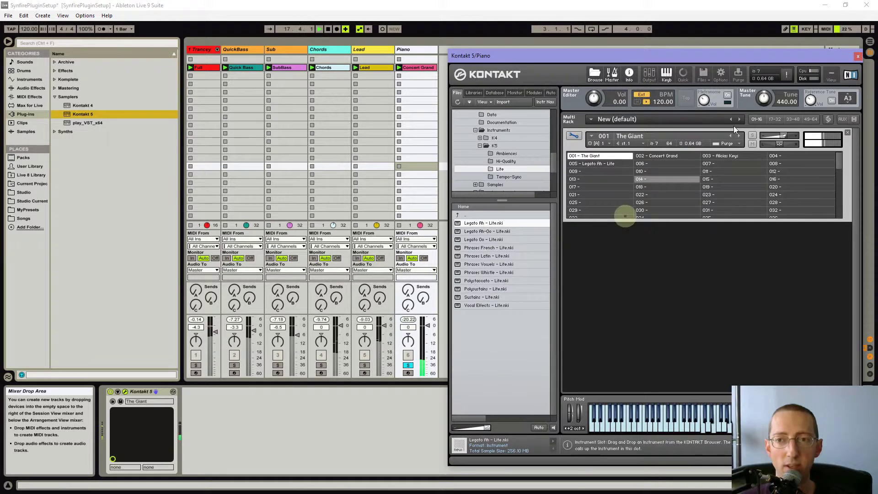
{"action": "left_click_drag", "start_coordinate": [669, 59], "coordinate": [388, 58]}
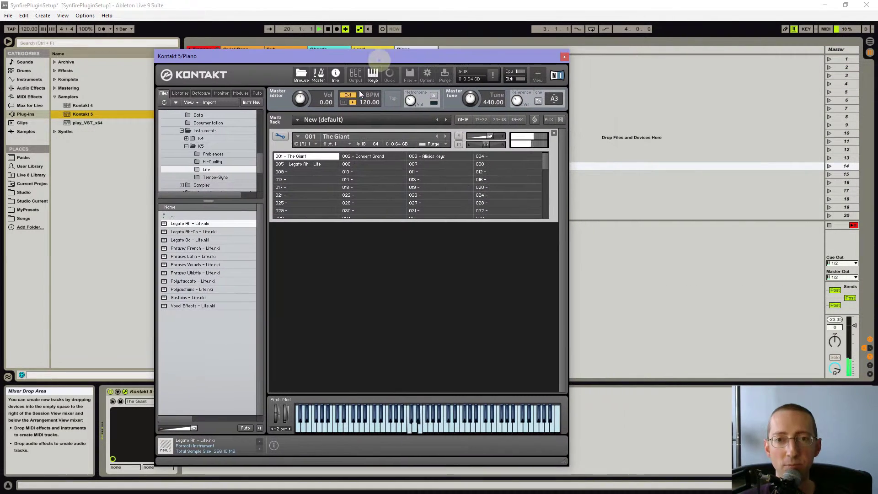
{"action": "double_click", "coordinate": [298, 157]}
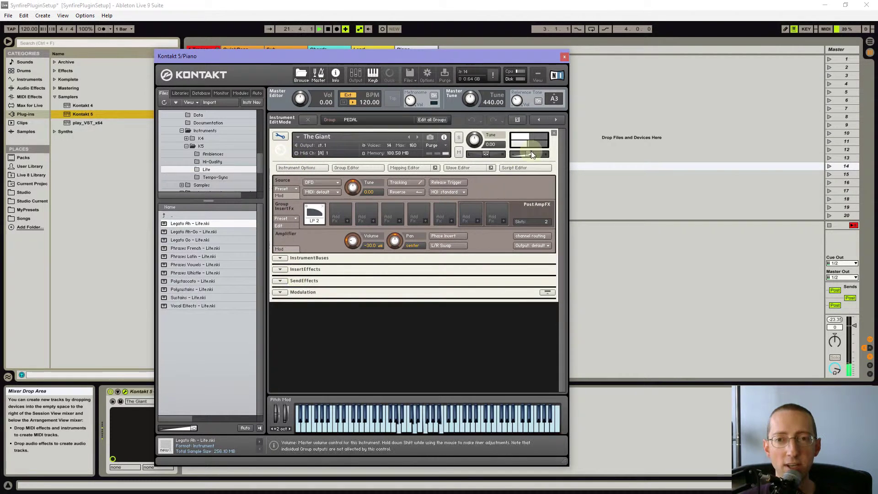
{"action": "left_click_drag", "start_coordinate": [532, 154], "coordinate": [544, 158]}
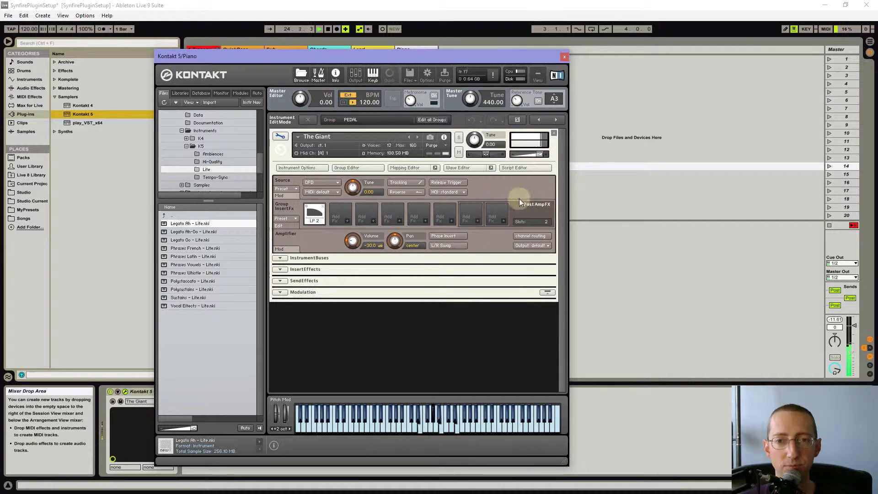
{"action": "left_click", "coordinate": [281, 137]}
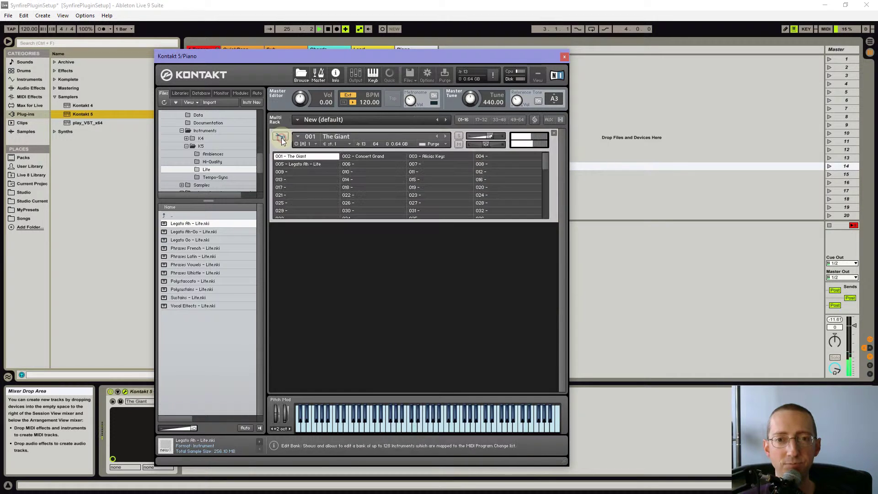
{"action": "left_click", "coordinate": [378, 158]}
{"action": "left_click", "coordinate": [378, 157]}
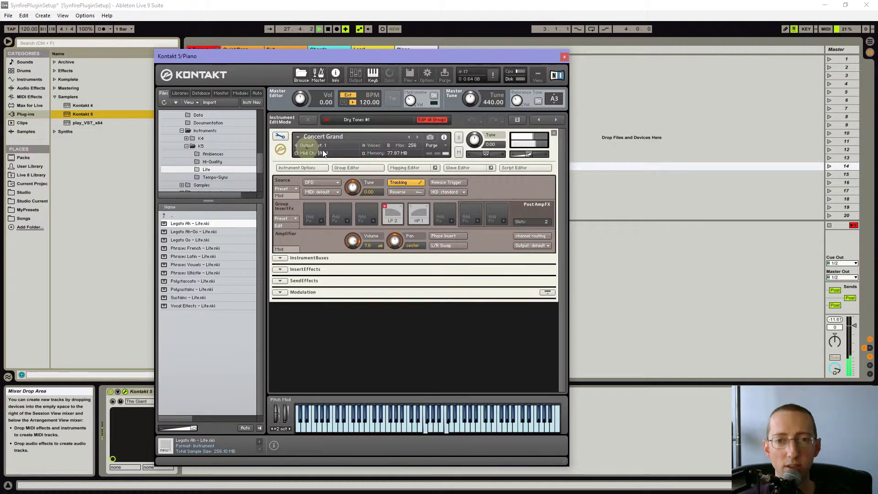
{"action": "left_click_drag", "start_coordinate": [530, 154], "coordinate": [543, 161]}
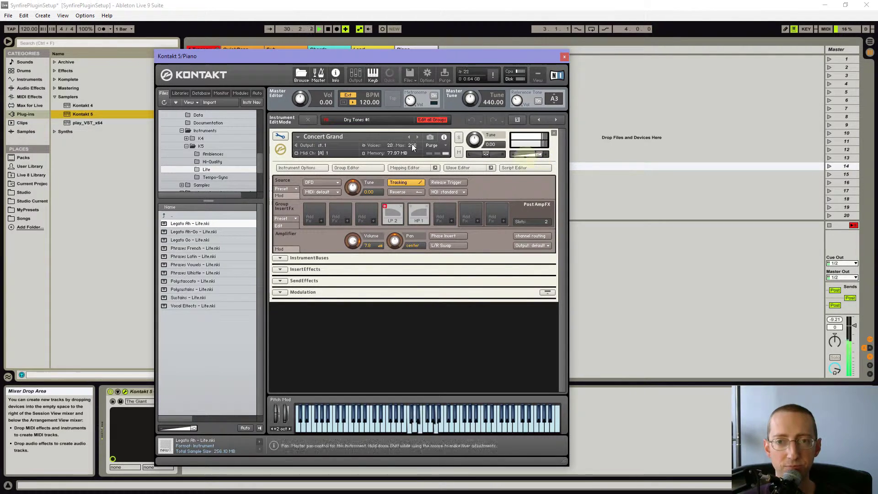
{"action": "left_click", "coordinate": [281, 138]}
Raise The Giant's volume again and set Alicias Keys' volume to 2.7.
{"action": "left_click", "coordinate": [281, 153]}
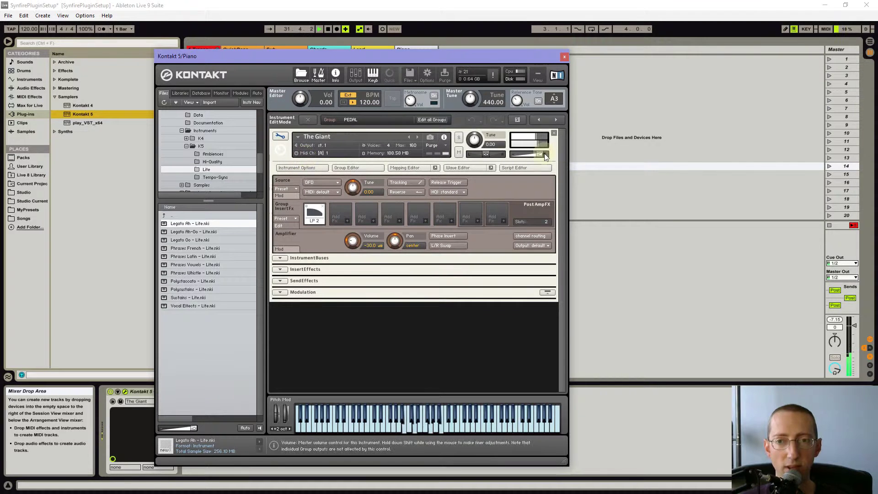
{"action": "left_click_drag", "start_coordinate": [546, 157], "coordinate": [546, 157]}
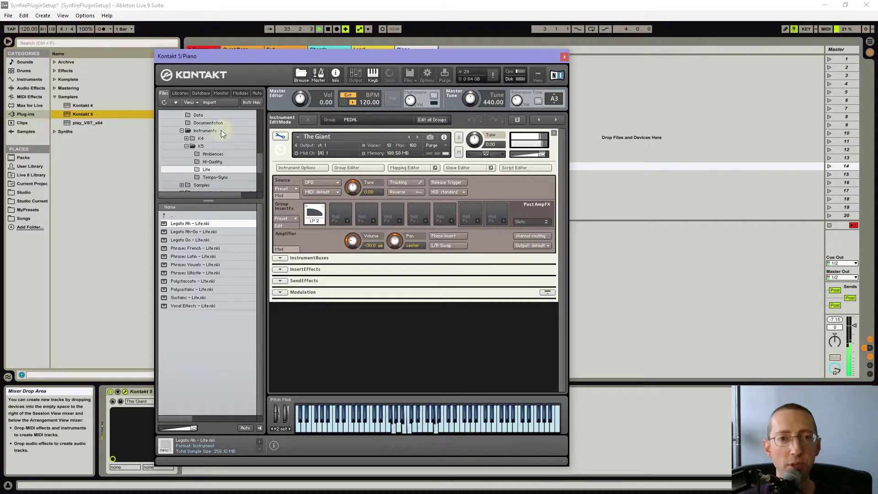
{"action": "left_click", "coordinate": [280, 137]}
{"action": "left_click", "coordinate": [434, 158]}
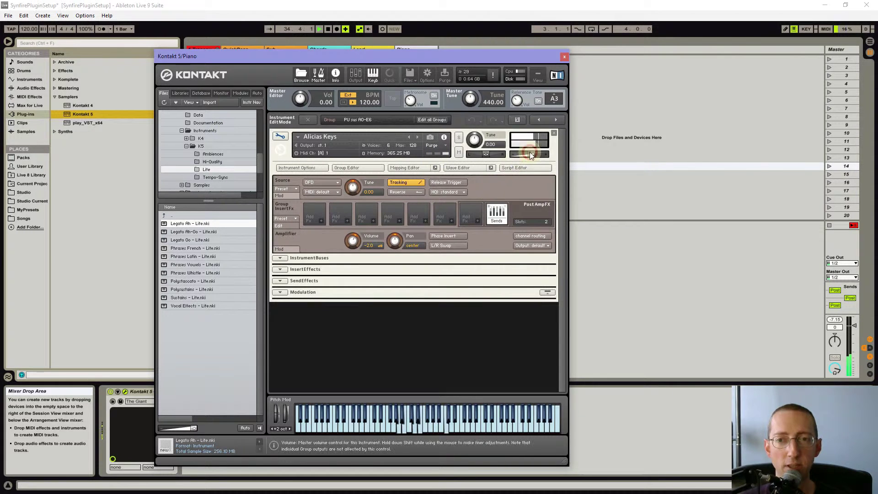
{"action": "left_click_drag", "start_coordinate": [531, 155], "coordinate": [537, 156]}
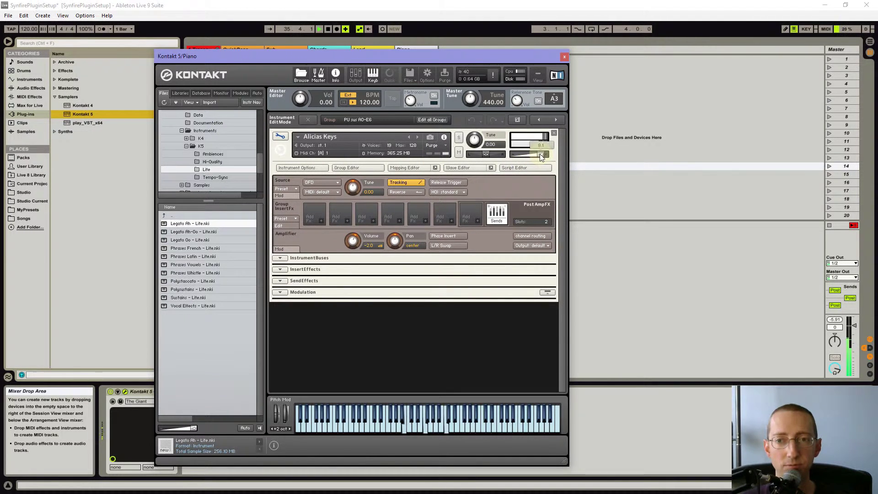
{"action": "left_click", "coordinate": [279, 136]}
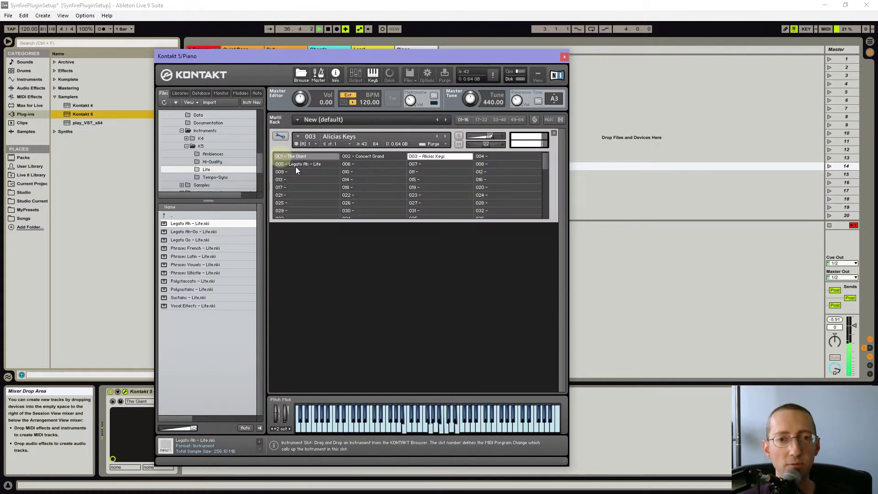
Raise Legato Ah - Lite's instrument volume to 8.7.
{"action": "double_click", "coordinate": [313, 166]}
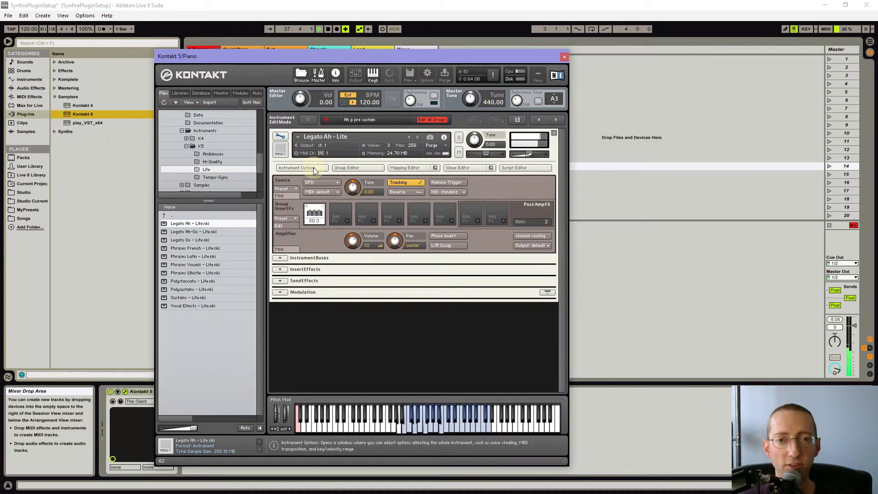
{"action": "left_click", "coordinate": [490, 188]}
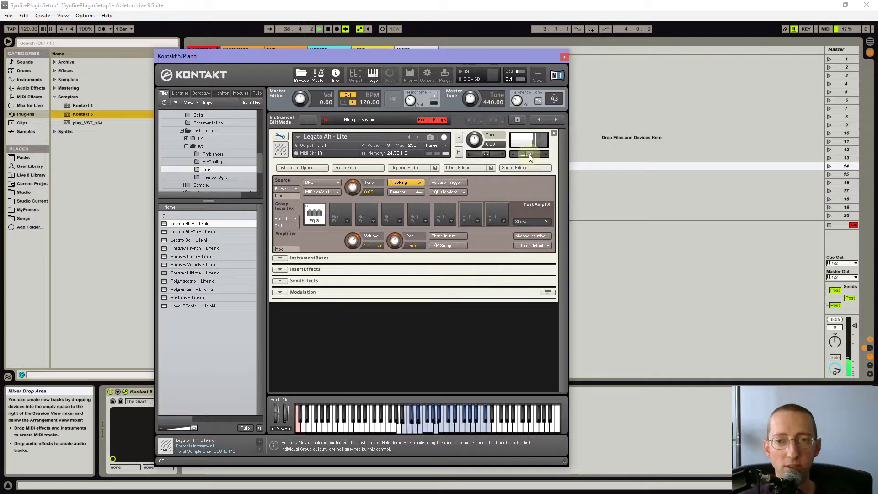
{"action": "left_click_drag", "start_coordinate": [530, 154], "coordinate": [540, 158]}
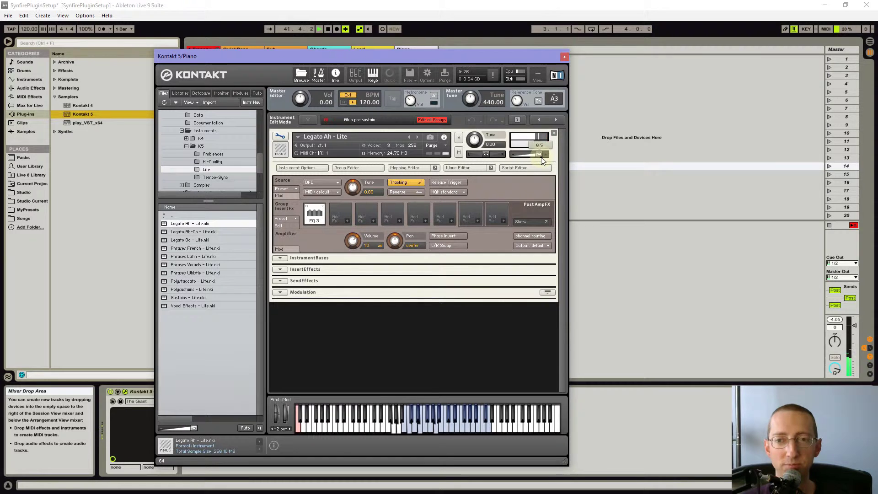
{"action": "left_click_drag", "start_coordinate": [542, 160], "coordinate": [544, 161]}
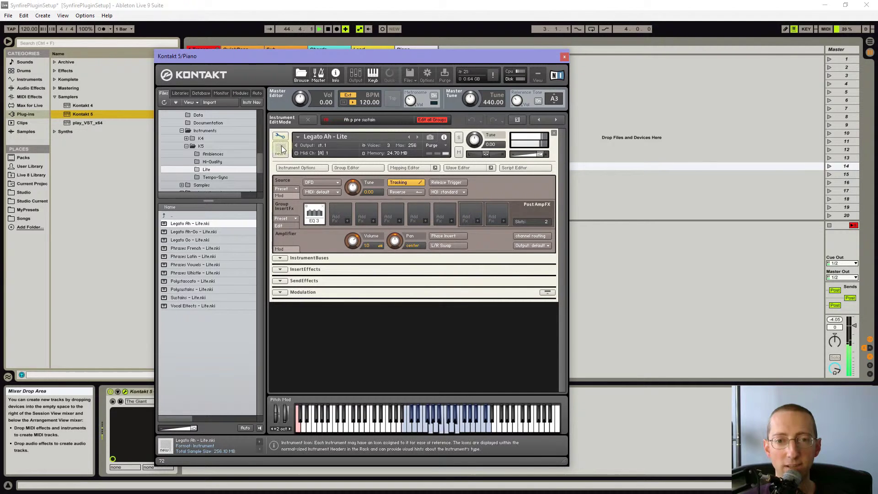
Add a Compressor insert after EQ 3 on Legato Ah - Lite and boost its output.
{"action": "left_click", "coordinate": [281, 259]}
{"action": "left_click", "coordinate": [280, 259]}
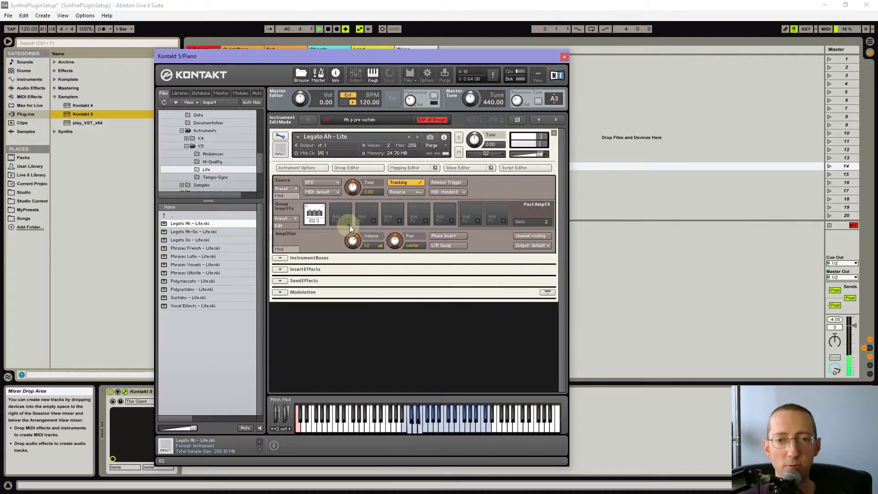
{"action": "left_click", "coordinate": [348, 220]}
{"action": "mouse_move", "coordinate": [356, 247]}
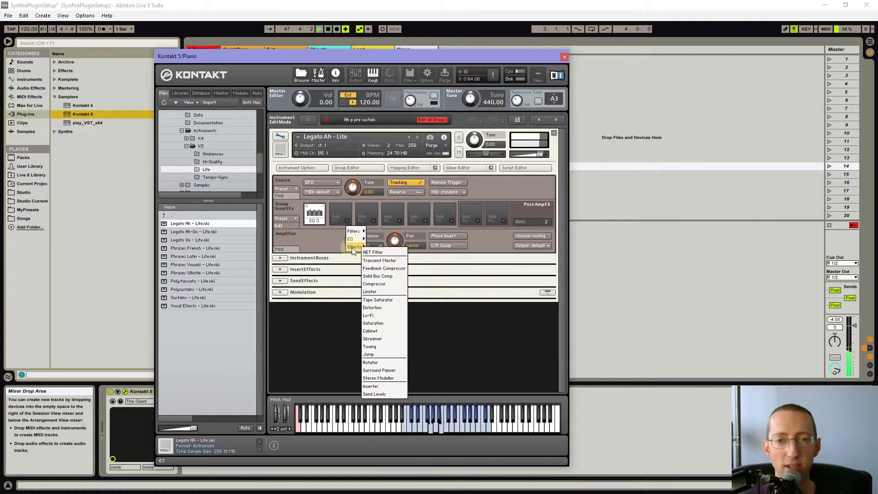
{"action": "left_click", "coordinate": [375, 284]}
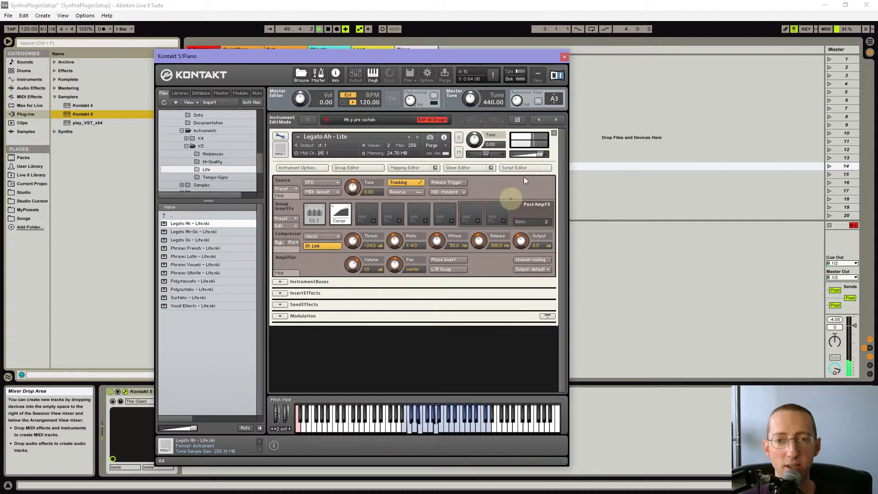
{"action": "left_click_drag", "start_coordinate": [523, 238], "coordinate": [522, 236]}
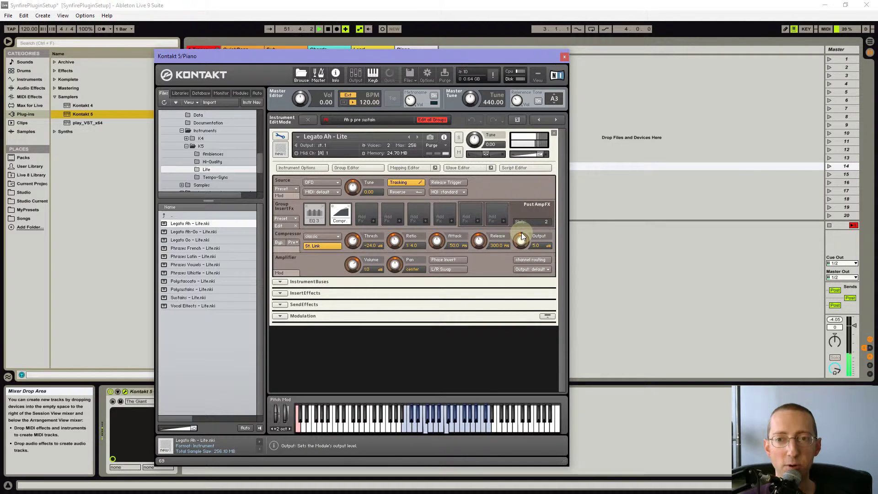
{"action": "left_click", "coordinate": [281, 137]}
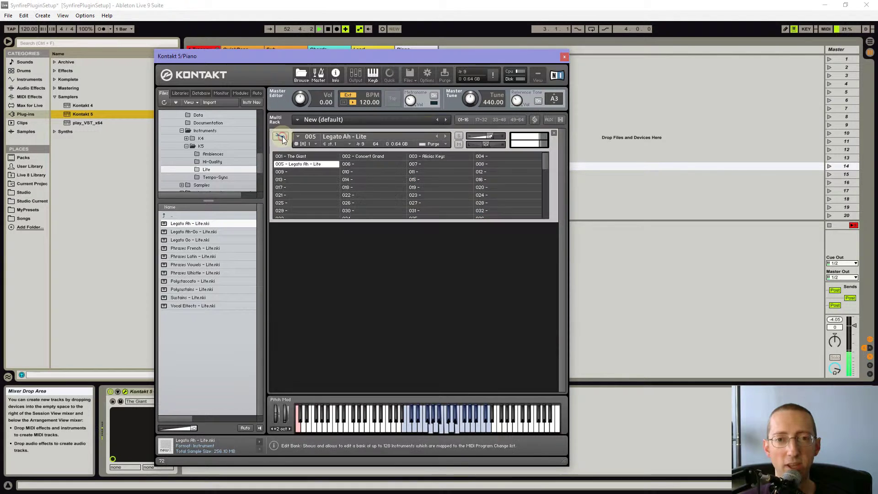
Save Bank #1 to the Desktop as the bank file SynfireBank.nkb.
{"action": "left_click", "coordinate": [413, 75]}
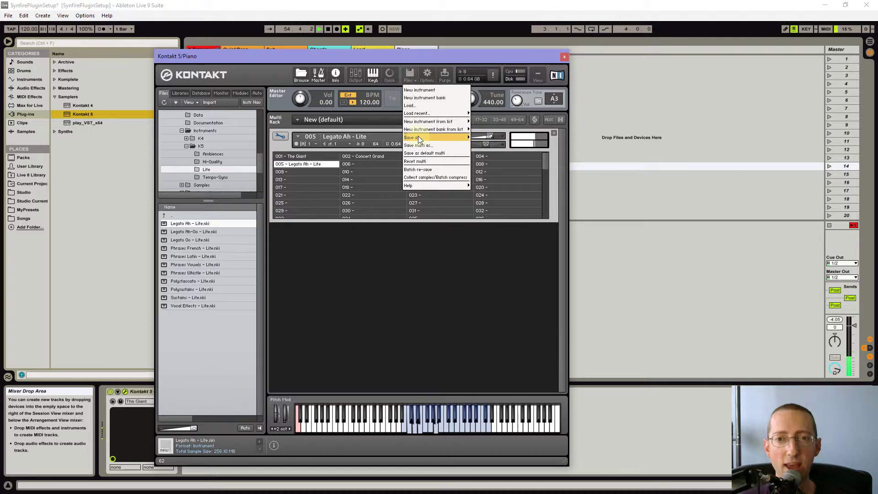
{"action": "mouse_move", "coordinate": [418, 137]}
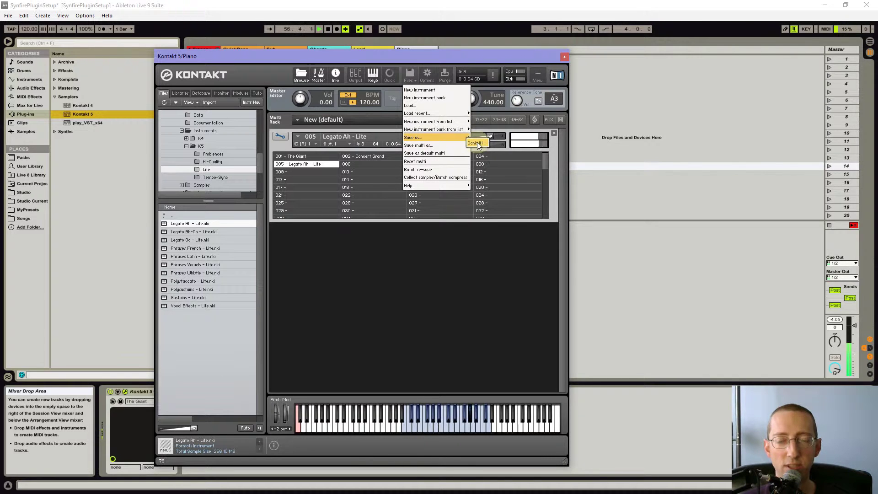
{"action": "left_click", "coordinate": [477, 143]}
{"action": "left_click_drag", "start_coordinate": [388, 140], "coordinate": [431, 153]}
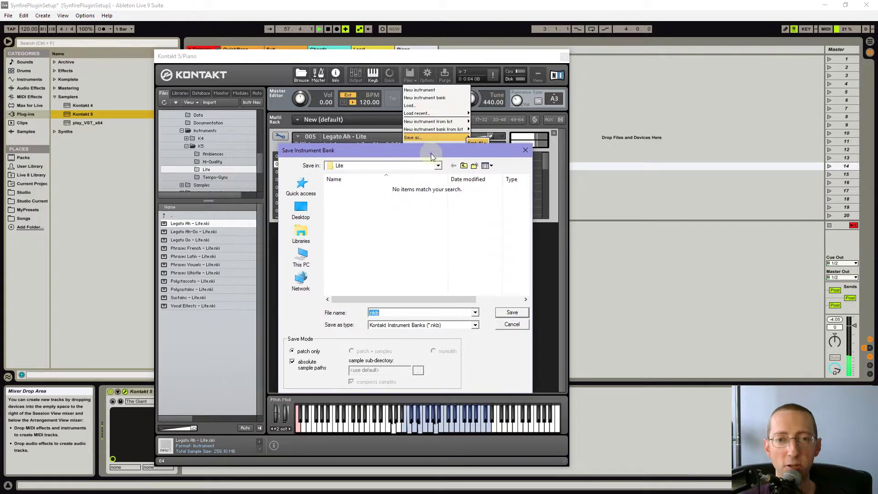
{"action": "left_click", "coordinate": [301, 211]}
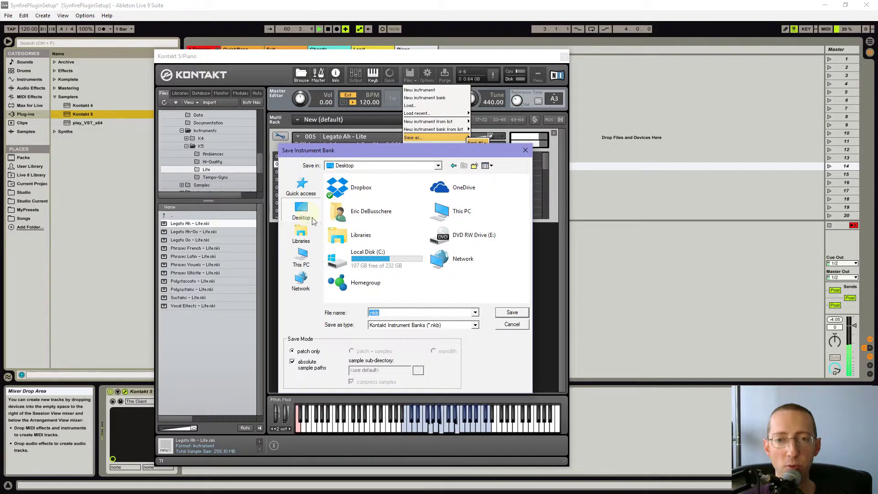
{"action": "double_click", "coordinate": [401, 314]}
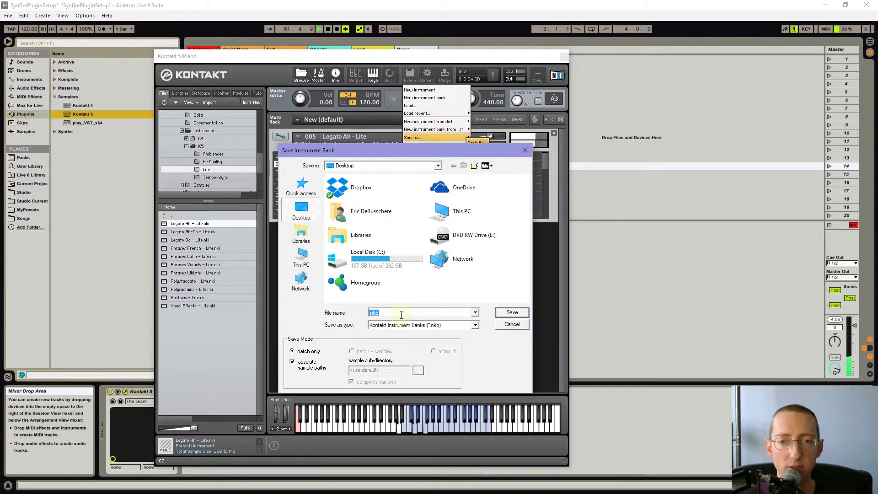
{"action": "type", "text": "SynfireB"}
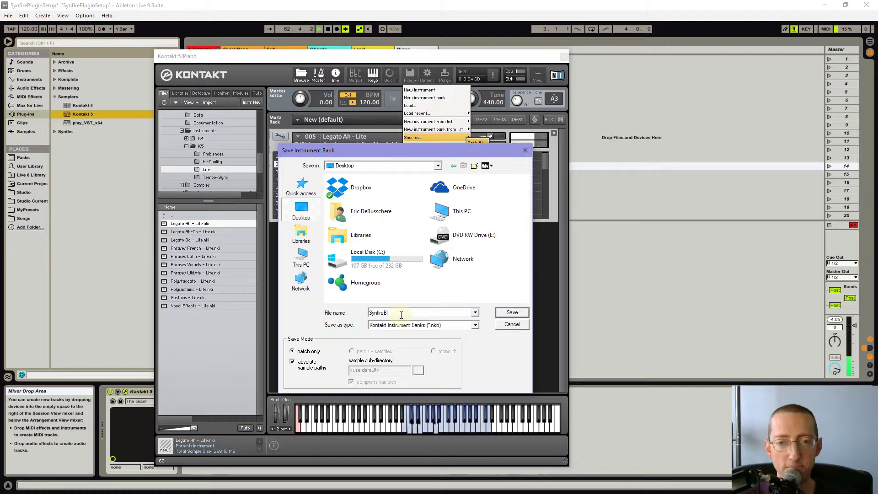
{"action": "type", "text": "ank"}
{"action": "key", "text": "Return"}
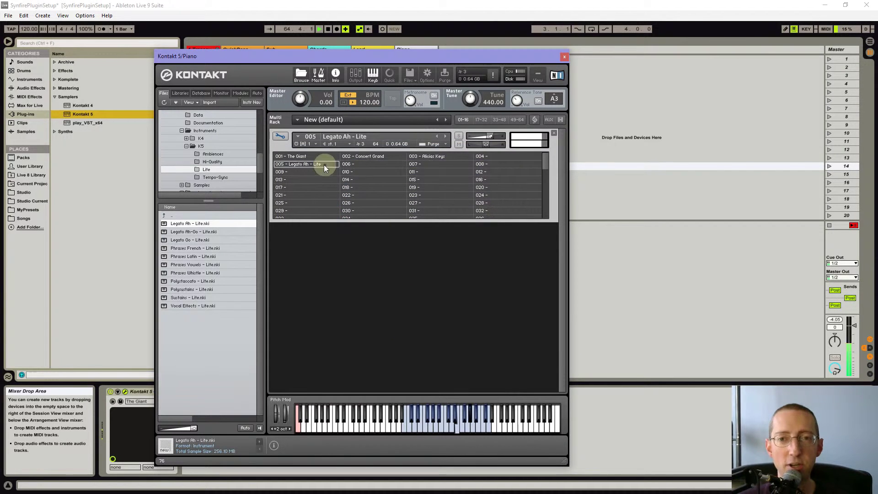
Close the Kontakt window and solo the Piano track.
{"action": "left_click_drag", "start_coordinate": [545, 161], "coordinate": [544, 71]}
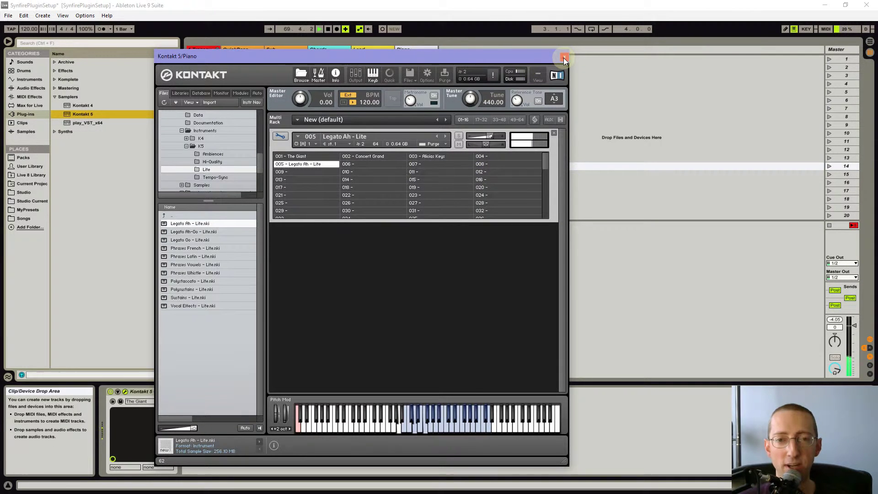
{"action": "left_click", "coordinate": [563, 58]}
{"action": "left_click", "coordinate": [408, 365]}
{"action": "left_click", "coordinate": [408, 366]}
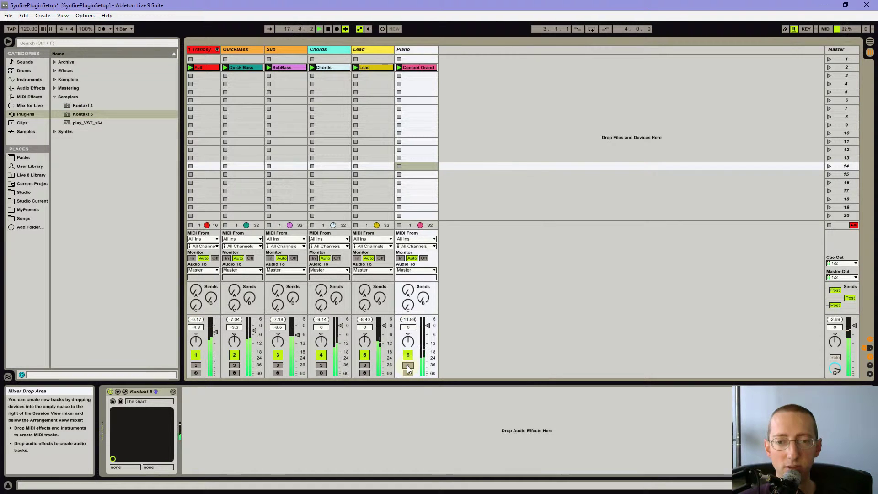
{"action": "left_click", "coordinate": [408, 366]}
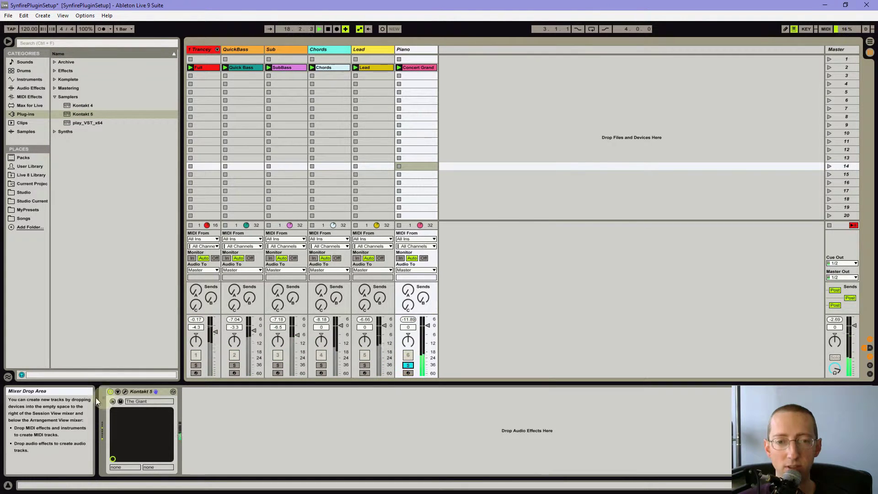
Turn the Kontakt compressor output from 5.0 to 11.6 dB, then view the Concert Grand clip.
{"action": "left_click", "coordinate": [124, 392]}
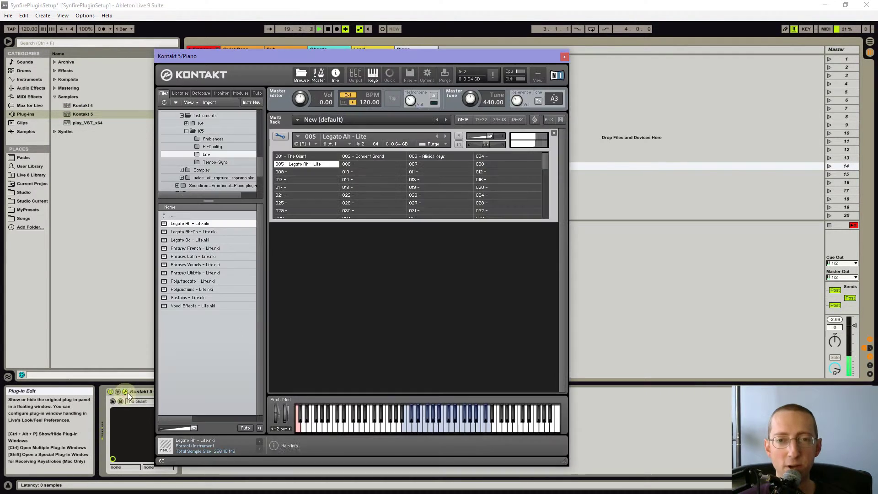
{"action": "left_click", "coordinate": [280, 136]}
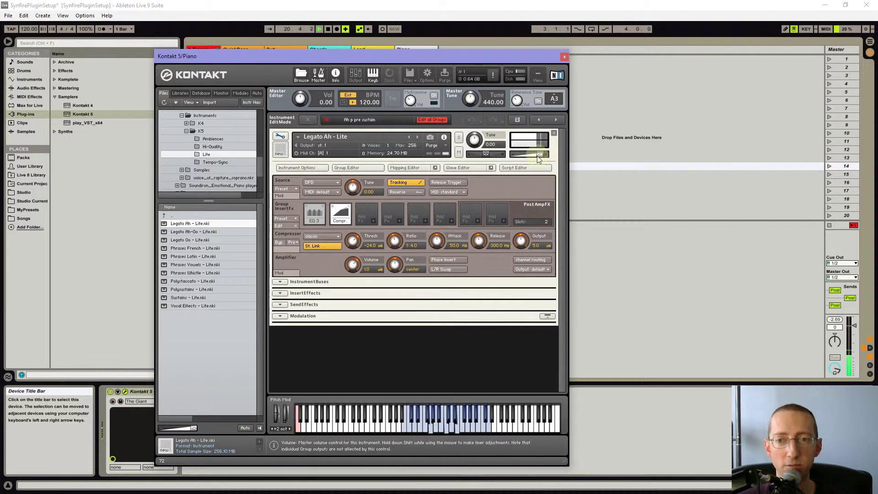
{"action": "left_click_drag", "start_coordinate": [523, 244], "coordinate": [523, 222]}
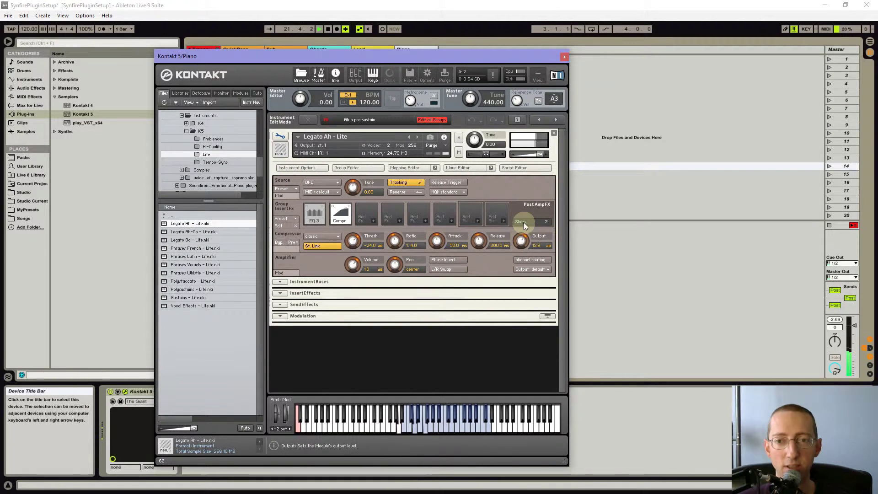
{"action": "left_click", "coordinate": [564, 57]}
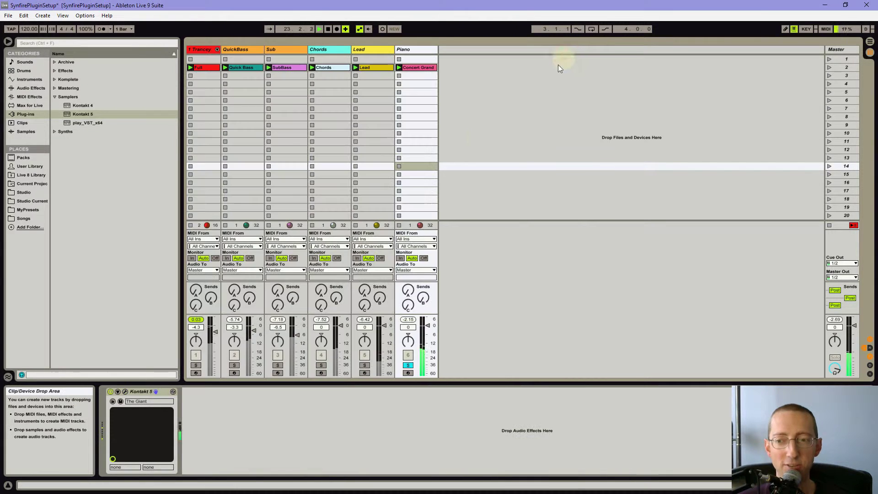
{"action": "left_click", "coordinate": [415, 67]}
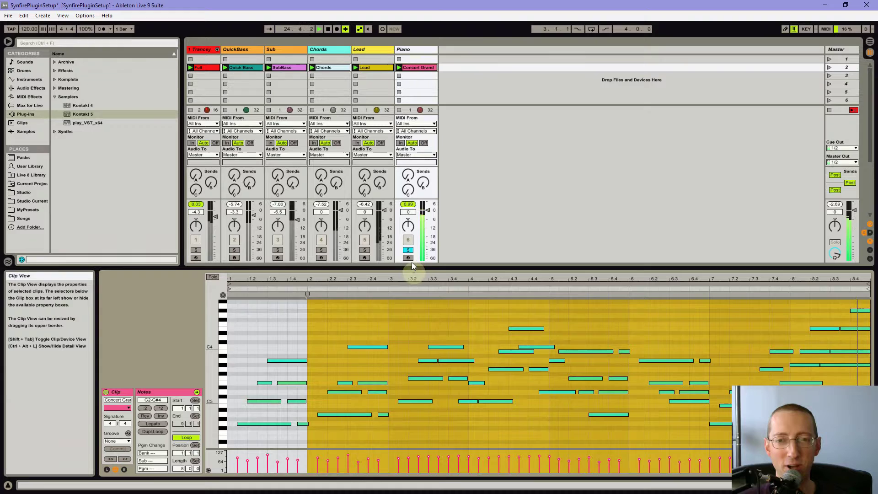
Unsolo the Piano track and clear the Concert Grand clip's note selection.
{"action": "left_click", "coordinate": [420, 46]}
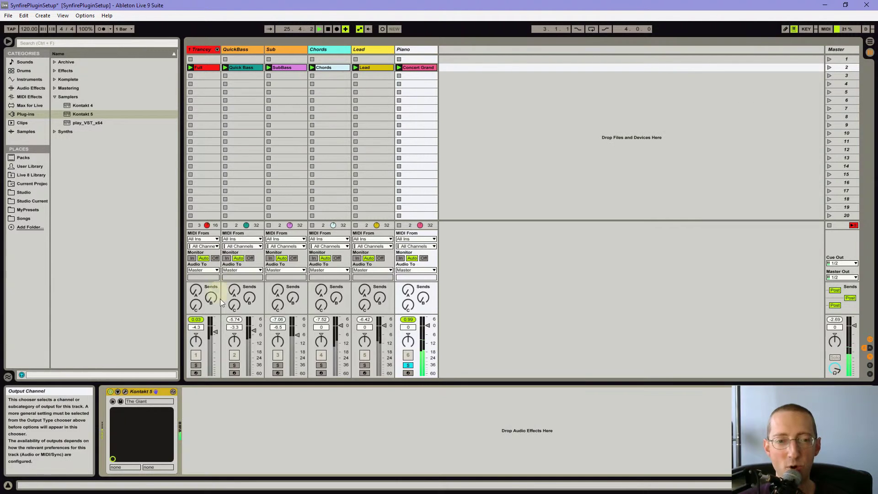
{"action": "left_click", "coordinate": [408, 366]}
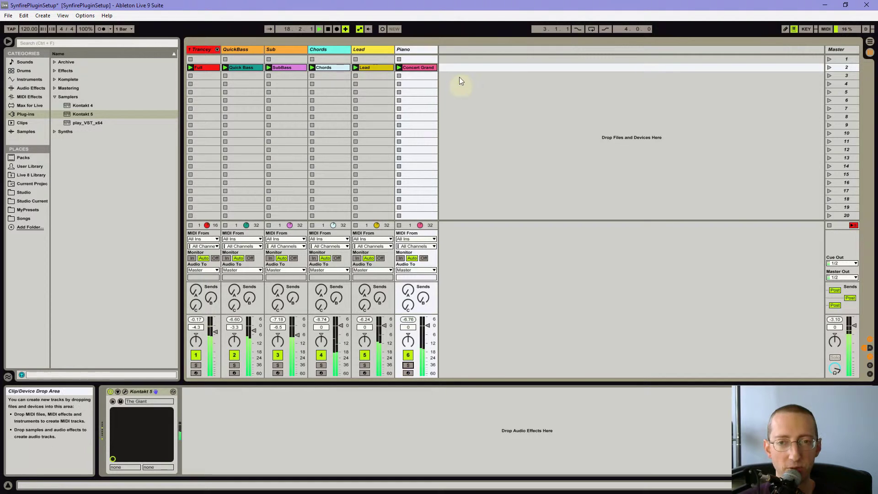
{"action": "left_click", "coordinate": [410, 67]}
{"action": "left_click", "coordinate": [303, 334]}
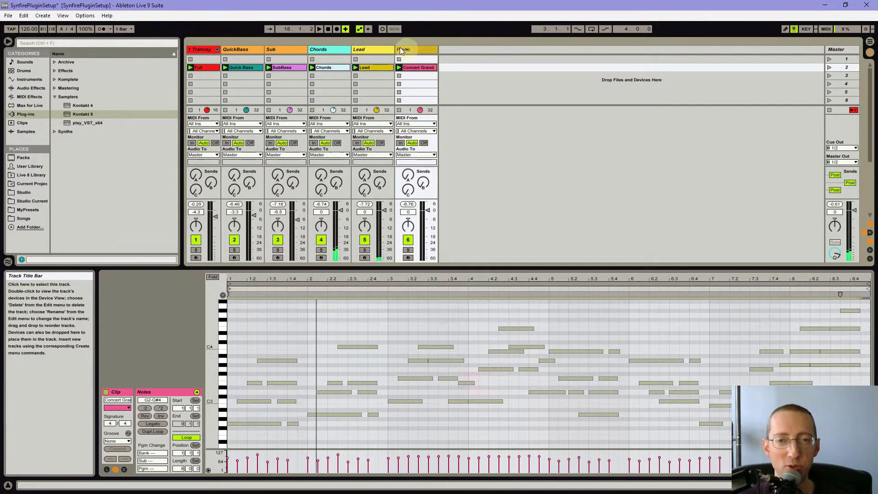
Solo the Lead track and show its Zebra2 synth device.
{"action": "left_click", "coordinate": [376, 49]}
{"action": "left_click", "coordinate": [388, 279]}
{"action": "left_click", "coordinate": [365, 250]}
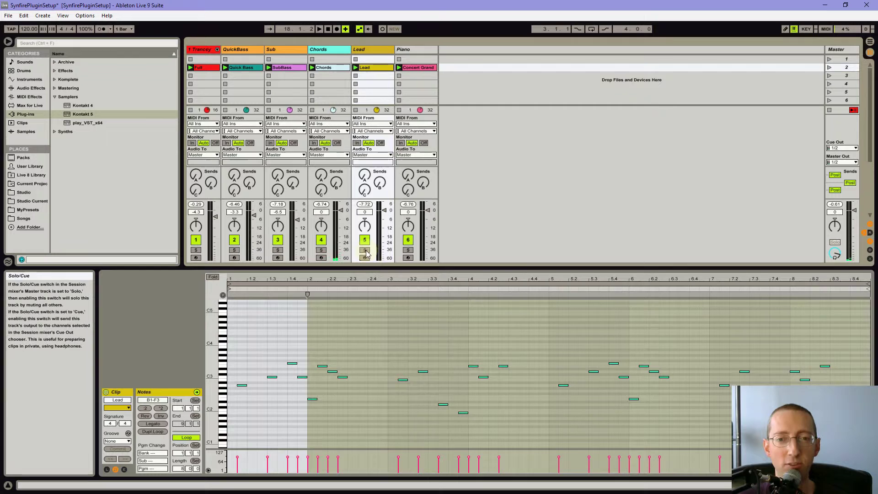
{"action": "double_click", "coordinate": [378, 50]}
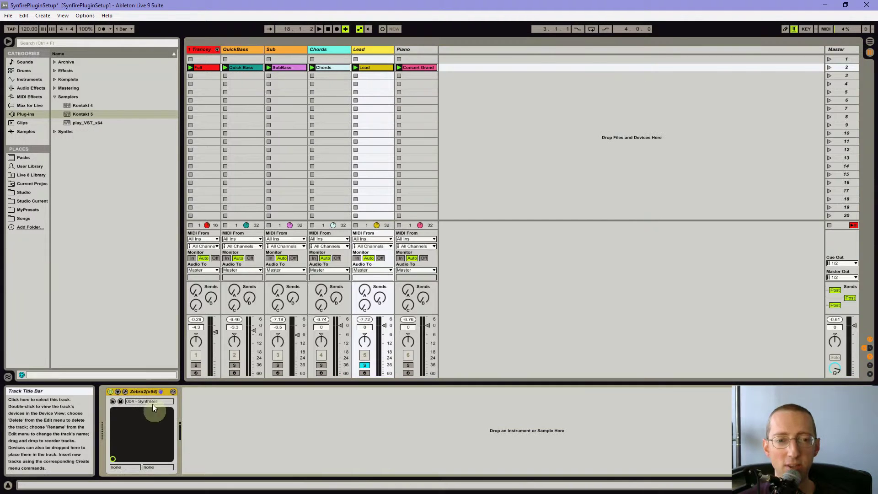
From the Zebra2 patch browser, reveal the MIDI Programs folder in File Explorer beside Zebra2.
{"action": "left_click", "coordinate": [125, 392]}
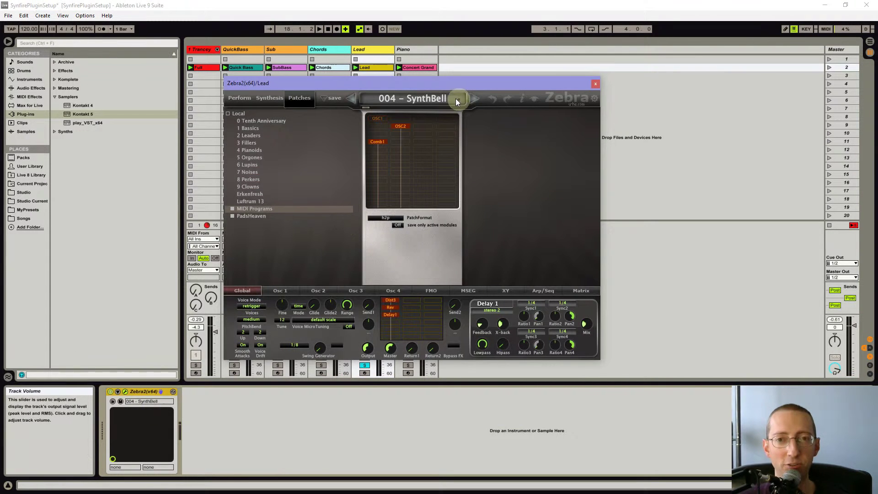
{"action": "left_click_drag", "start_coordinate": [429, 84], "coordinate": [556, 94]}
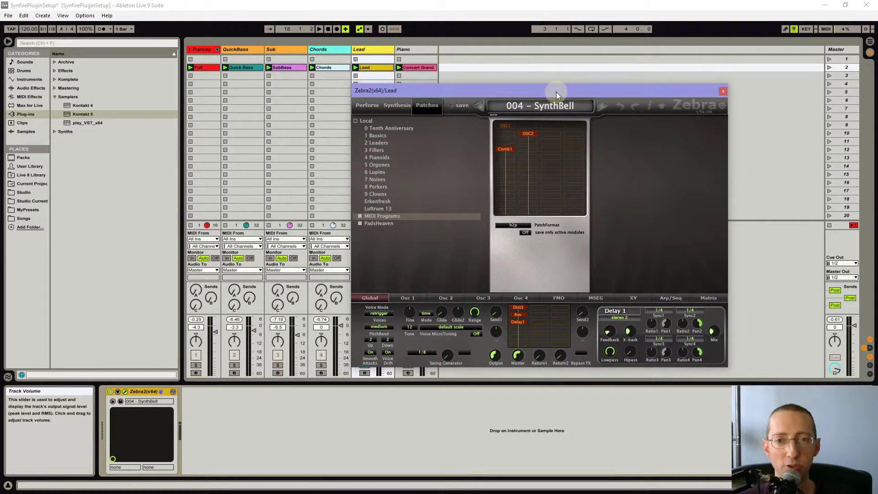
{"action": "right_click", "coordinate": [382, 219]}
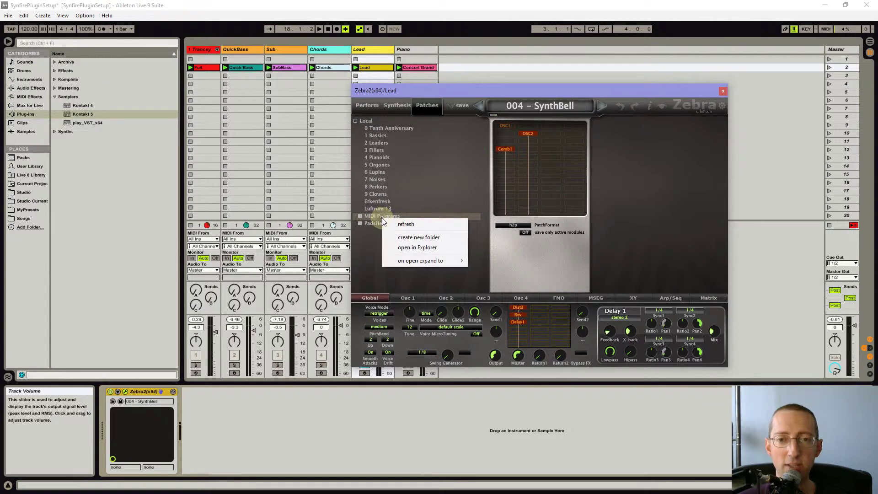
{"action": "left_click", "coordinate": [413, 247]}
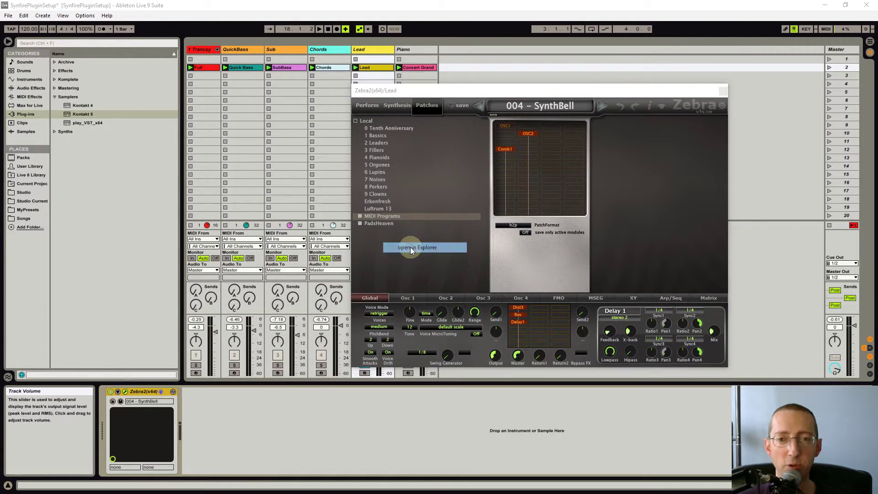
{"action": "left_click_drag", "start_coordinate": [309, 207], "coordinate": [263, 92]}
{"action": "left_click", "coordinate": [462, 92]}
{"action": "left_click_drag", "start_coordinate": [462, 93], "coordinate": [535, 92]}
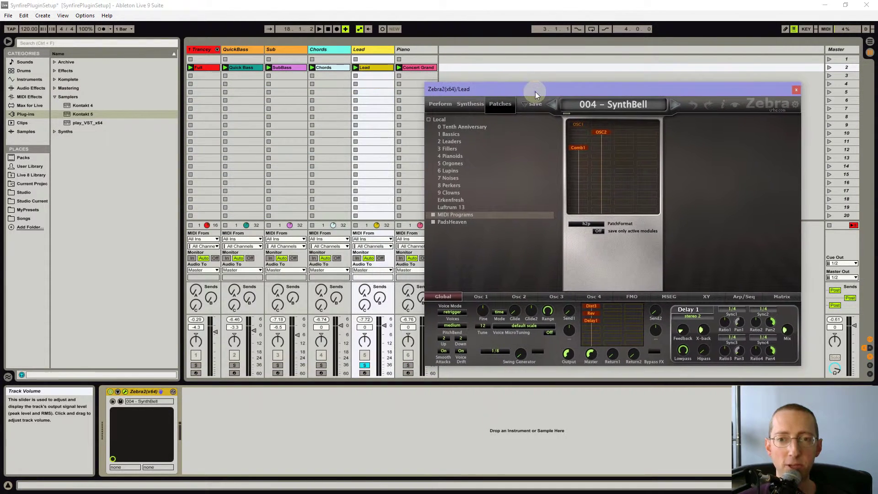
{"action": "left_click", "coordinate": [273, 272]}
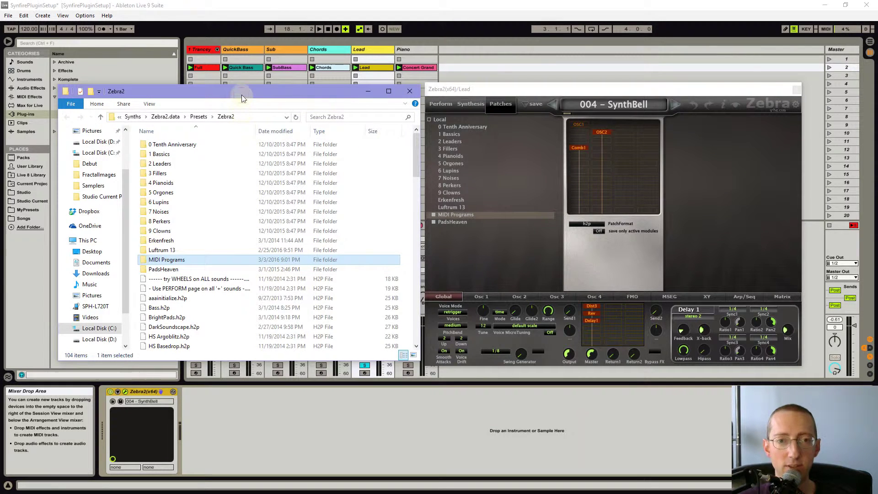
Open the MIDI Programs folder in Explorer and select the 001 - Pads bank.
{"action": "left_click_drag", "start_coordinate": [243, 91], "coordinate": [223, 80]}
{"action": "double_click", "coordinate": [161, 251]}
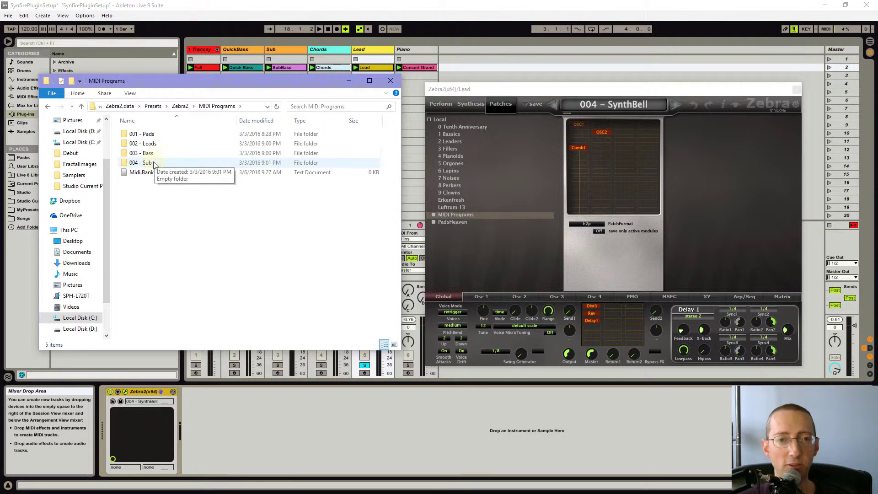
{"action": "left_click", "coordinate": [157, 133]}
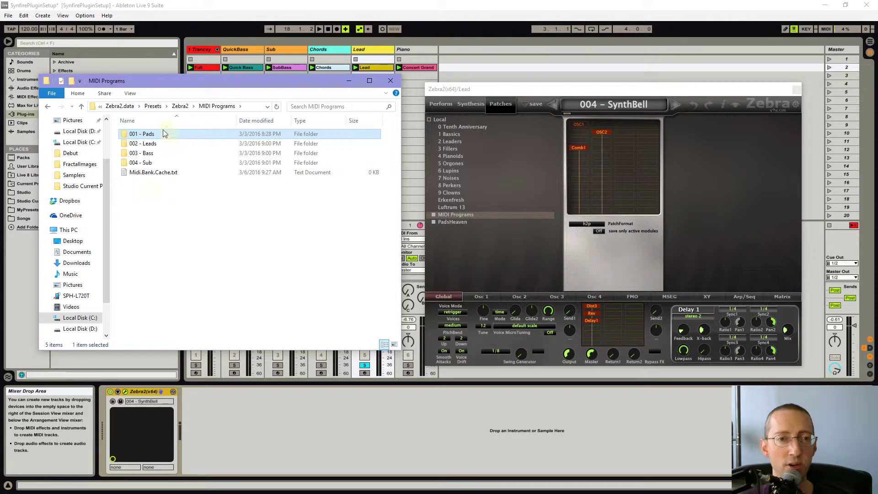
Create a new folder named Arps in MIDI Programs, then delete it again.
{"action": "right_click", "coordinate": [157, 220]}
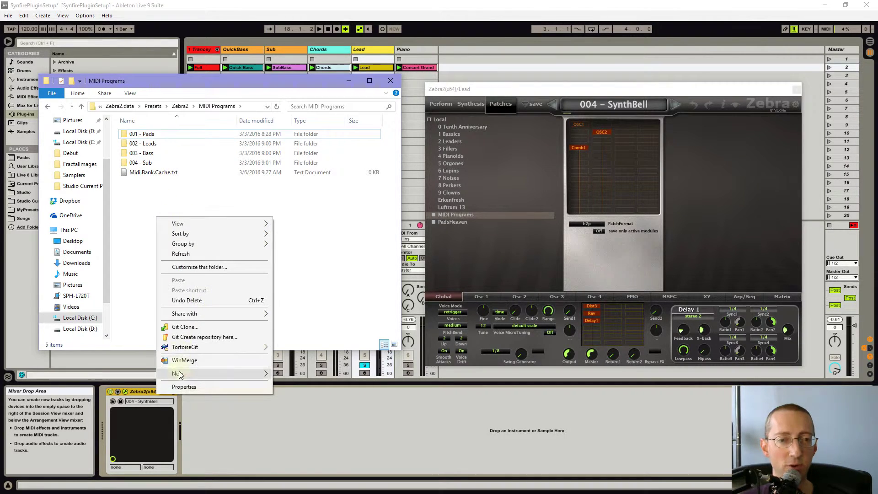
{"action": "mouse_move", "coordinate": [259, 376]}
{"action": "left_click", "coordinate": [312, 375]}
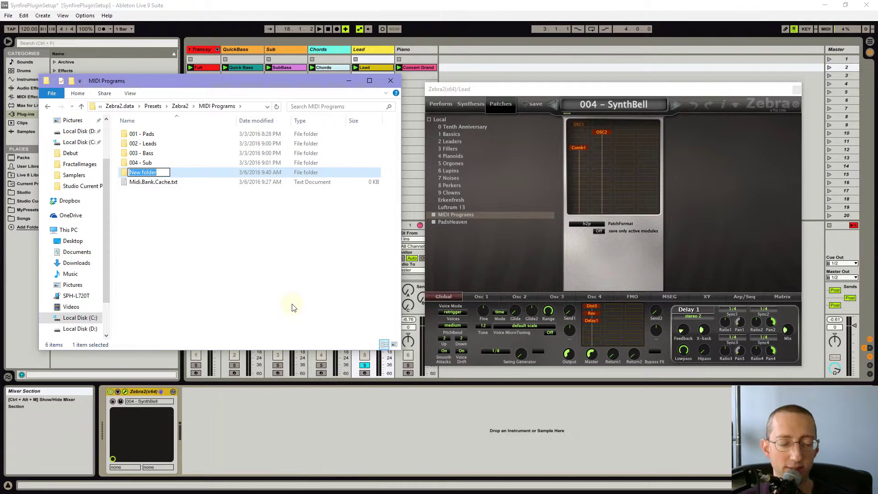
{"action": "type", "text": "Arps"}
{"action": "key", "text": "Return"}
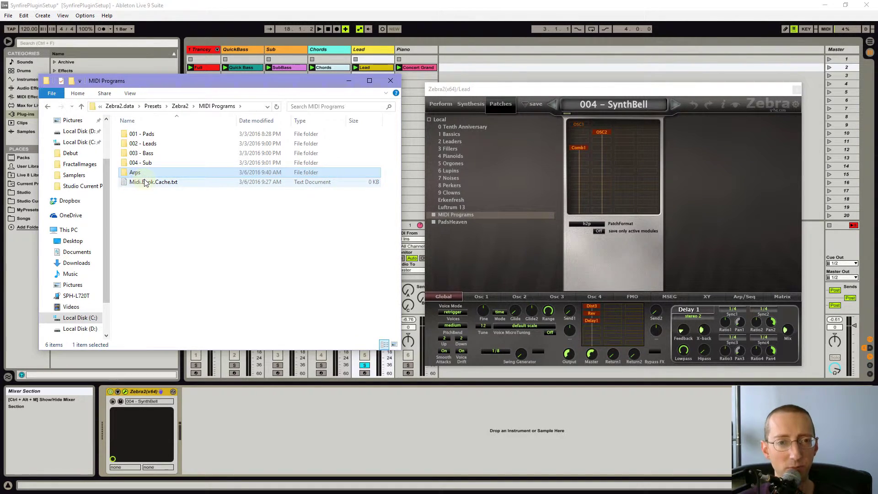
{"action": "key", "text": "Delete"}
{"action": "left_click", "coordinate": [473, 285]}
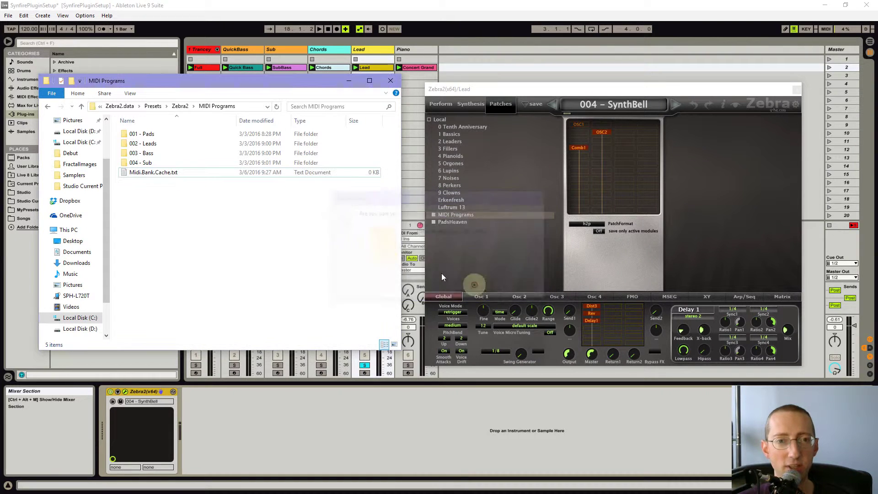
Open the 001 - Pads folder to view its numbered .h2p patches.
{"action": "left_click_drag", "start_coordinate": [234, 90], "coordinate": [245, 107]}
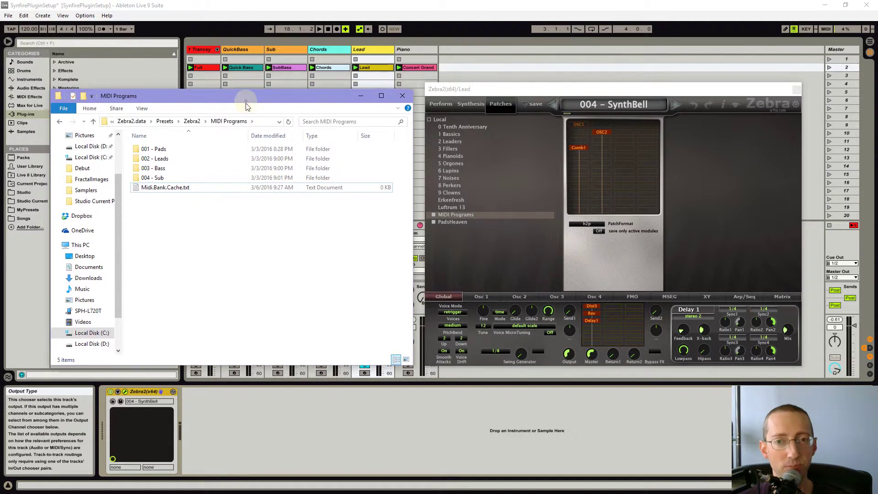
{"action": "double_click", "coordinate": [155, 151]}
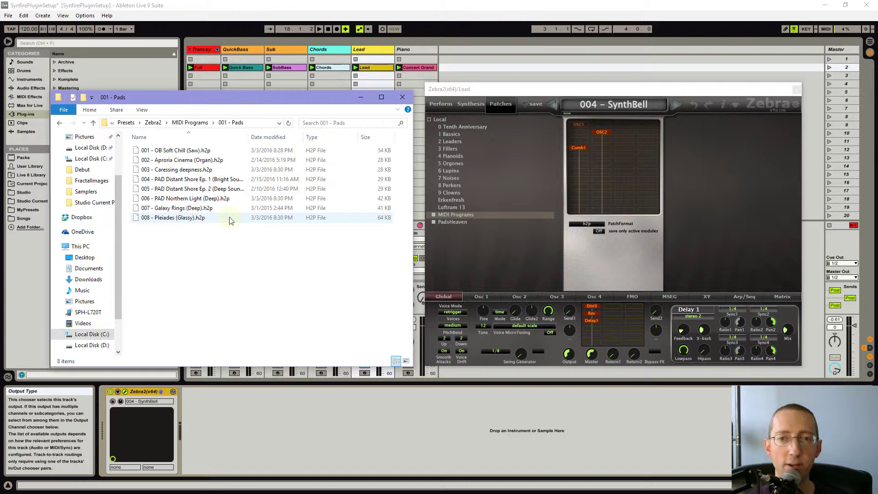
{"action": "left_click_drag", "start_coordinate": [322, 98], "coordinate": [674, 110]}
On the Lead Zebra2, audition 3 Fillers patches: HS Ligetimat, Nordic Horns, RM Fragile, Velocipede.
{"action": "left_click", "coordinate": [322, 366]}
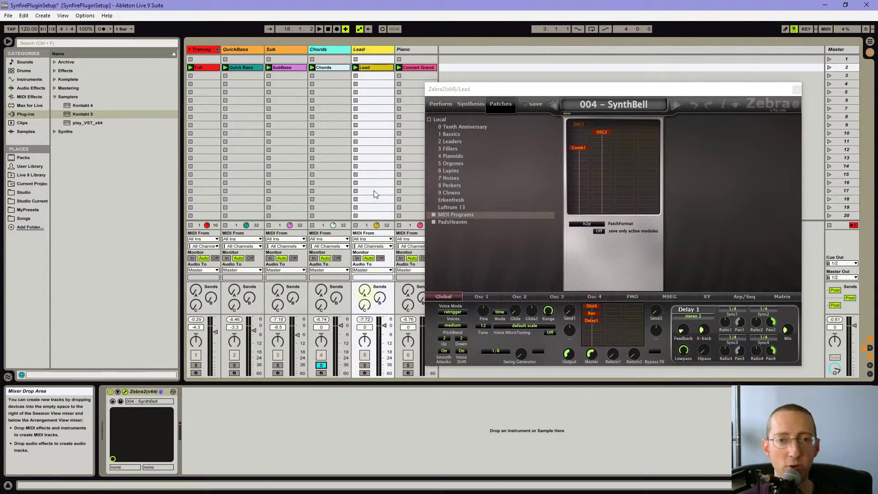
{"action": "left_click_drag", "start_coordinate": [502, 89], "coordinate": [406, 86]}
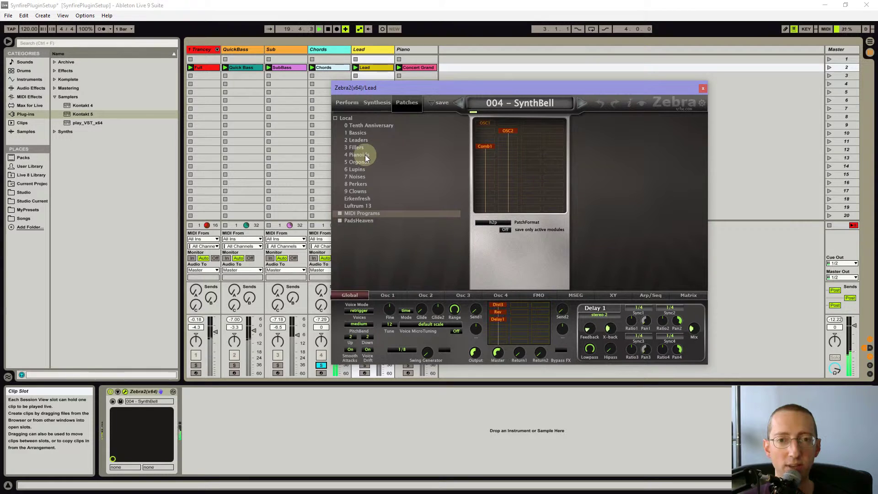
{"action": "left_click", "coordinate": [355, 149]}
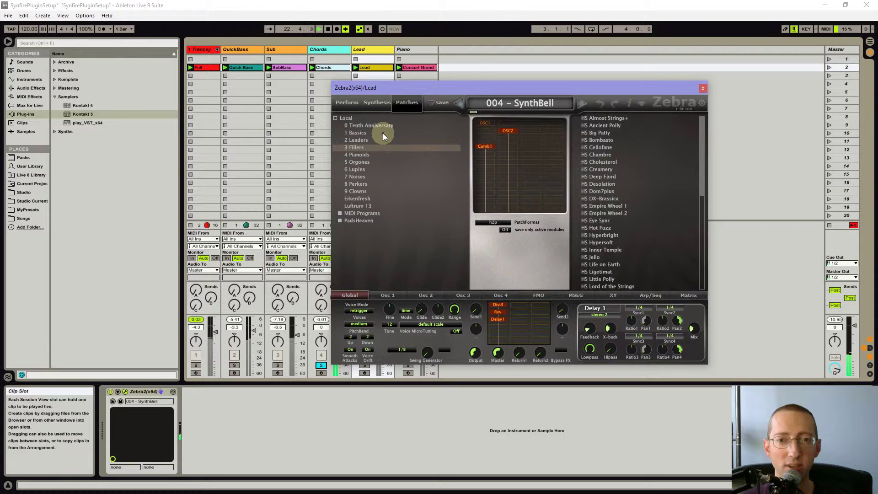
{"action": "left_click", "coordinate": [601, 272]}
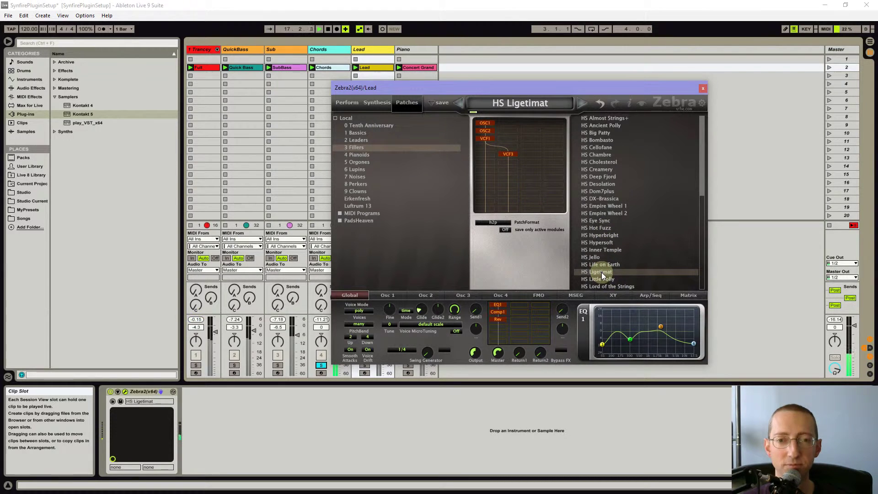
{"action": "scroll", "coordinate": [646, 211], "scroll_direction": "down", "scroll_amount": 2}
{"action": "left_click", "coordinate": [594, 251]}
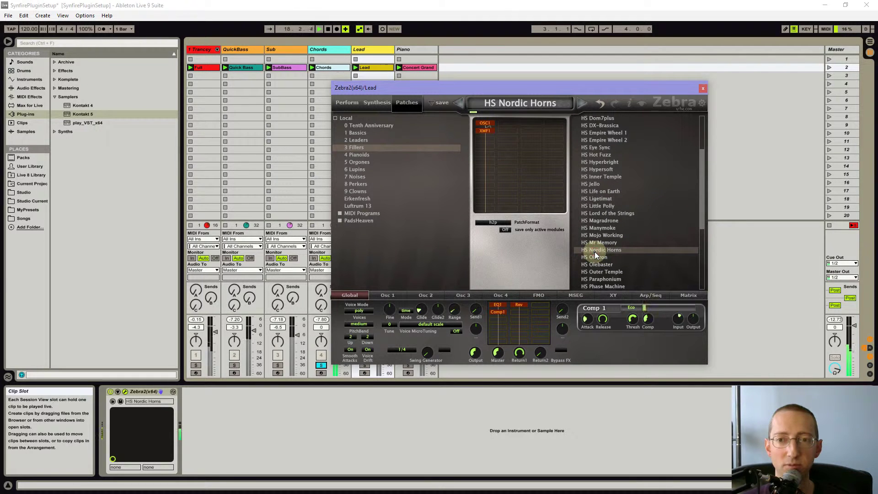
{"action": "scroll", "coordinate": [604, 275], "scroll_direction": "down", "scroll_amount": 3}
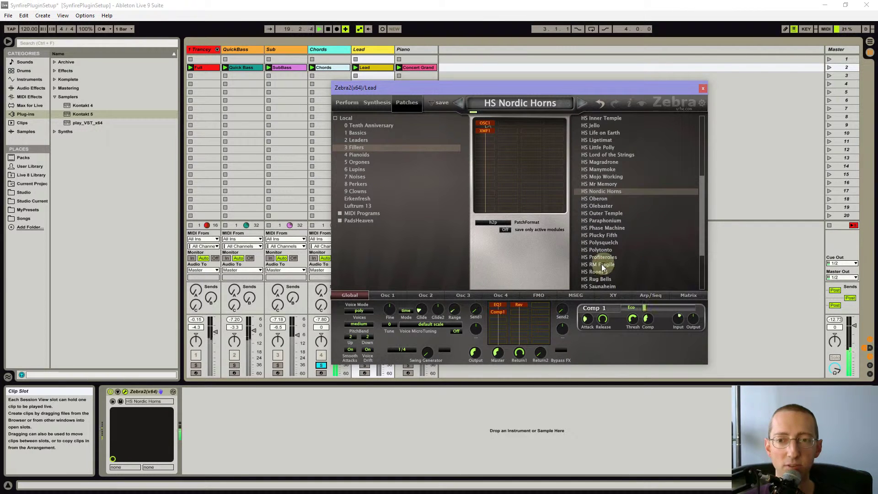
{"action": "left_click", "coordinate": [602, 264]}
{"action": "left_click_drag", "start_coordinate": [699, 201], "coordinate": [696, 241]}
{"action": "left_click", "coordinate": [607, 272]}
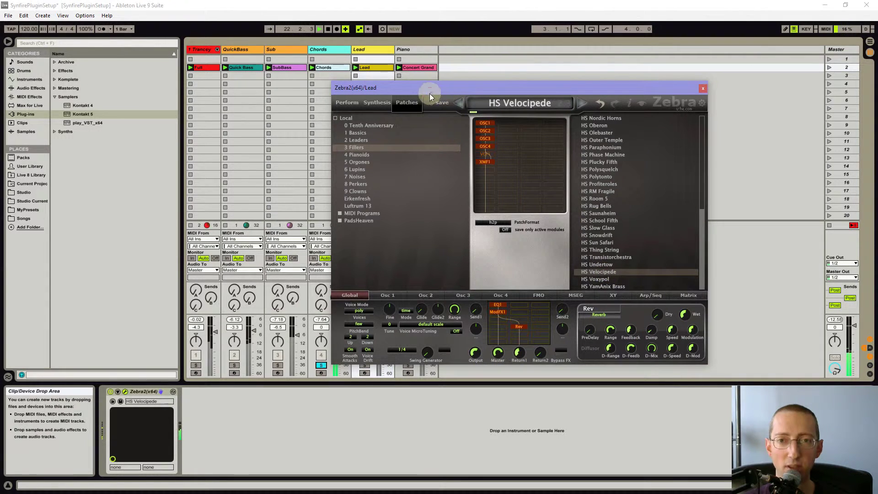
Reload 004 – SynthBell from 002 – Leads on the Lead track and close its Zebra2 window.
{"action": "left_click_drag", "start_coordinate": [430, 91], "coordinate": [452, 86]}
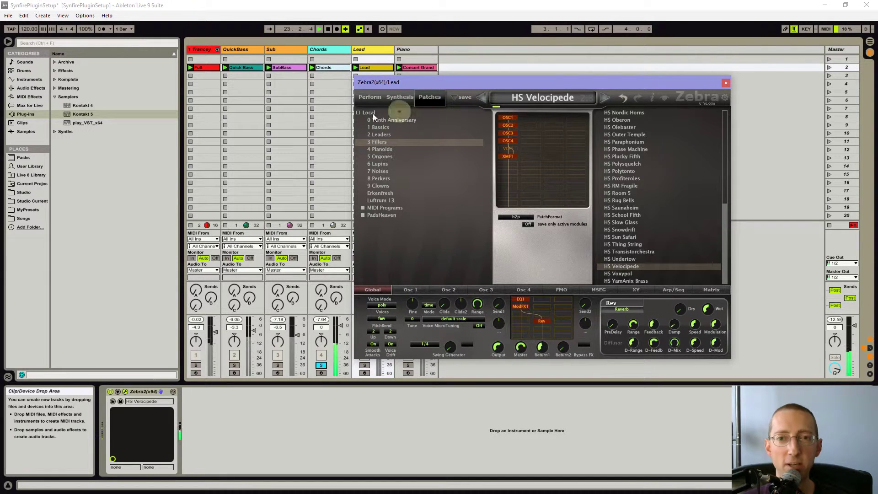
{"action": "left_click", "coordinate": [386, 208]}
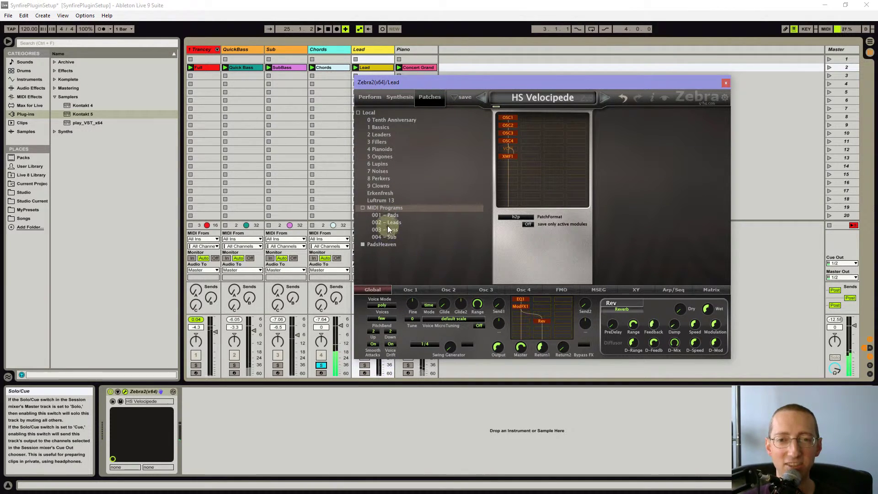
{"action": "left_click", "coordinate": [387, 223]}
{"action": "left_click", "coordinate": [631, 134]}
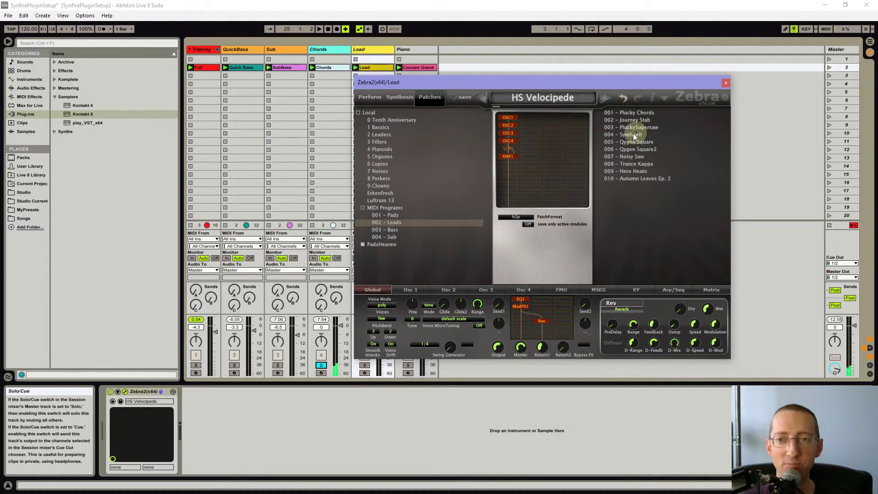
{"action": "left_click", "coordinate": [726, 83]}
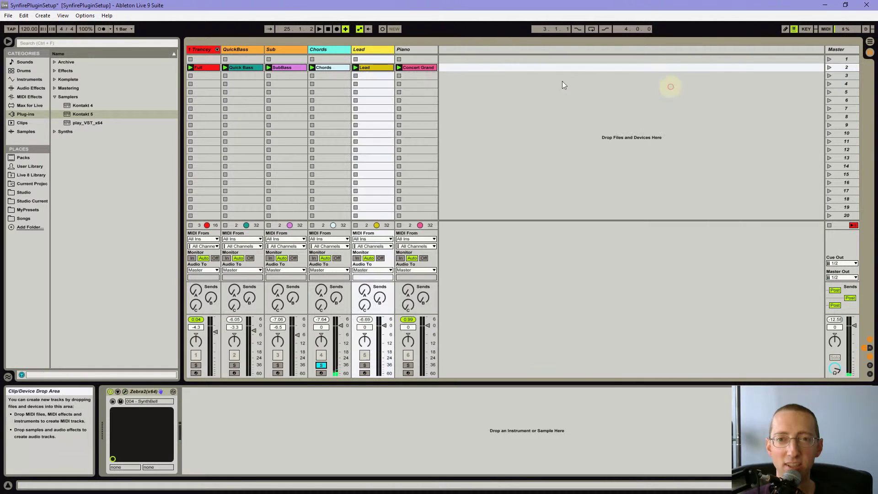
Select the Chords track and show its Zebra2 editor's patch browser.
{"action": "left_click", "coordinate": [327, 51]}
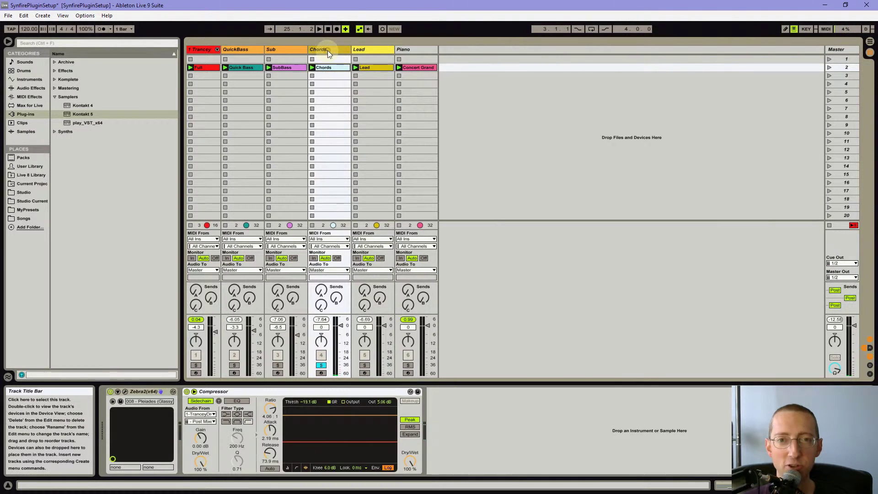
{"action": "left_click", "coordinate": [125, 392]}
{"action": "left_click_drag", "start_coordinate": [532, 76], "coordinate": [531, 79]}
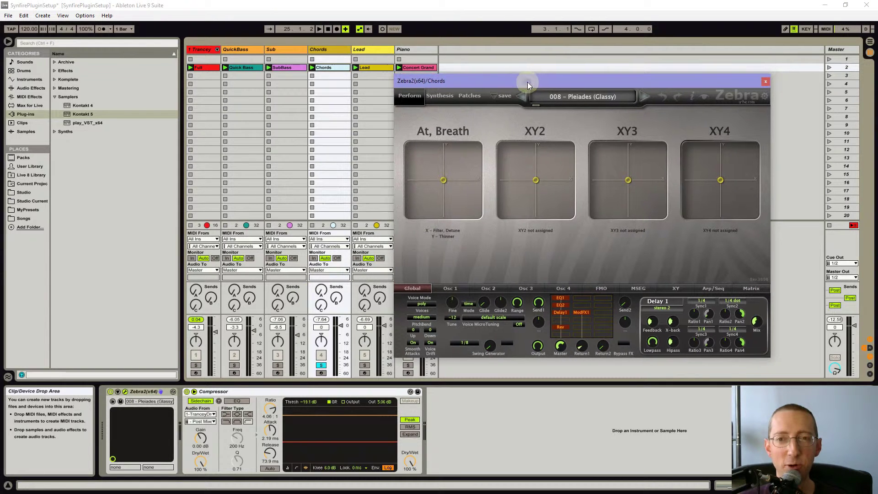
{"action": "left_click", "coordinate": [469, 96]}
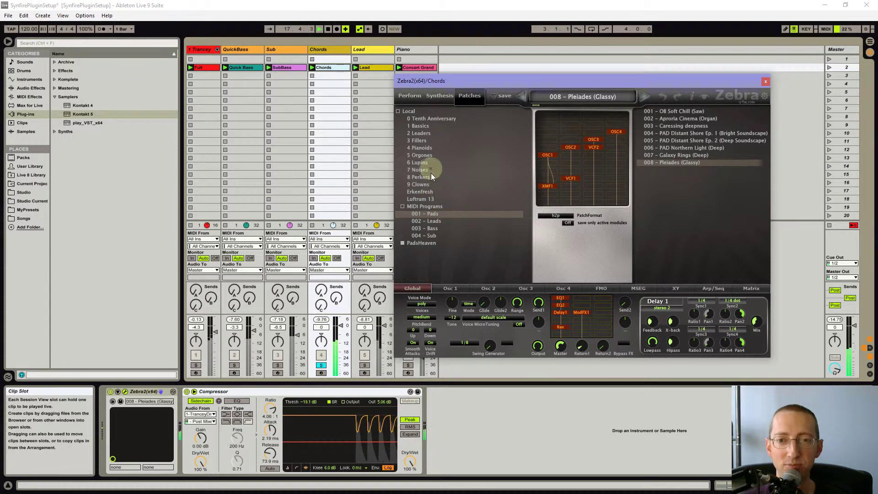
Audition HS Inner Temple and HS Chambre, then load PAD Evolution Clouds from Luftrum 13.
{"action": "left_click", "coordinate": [419, 142]}
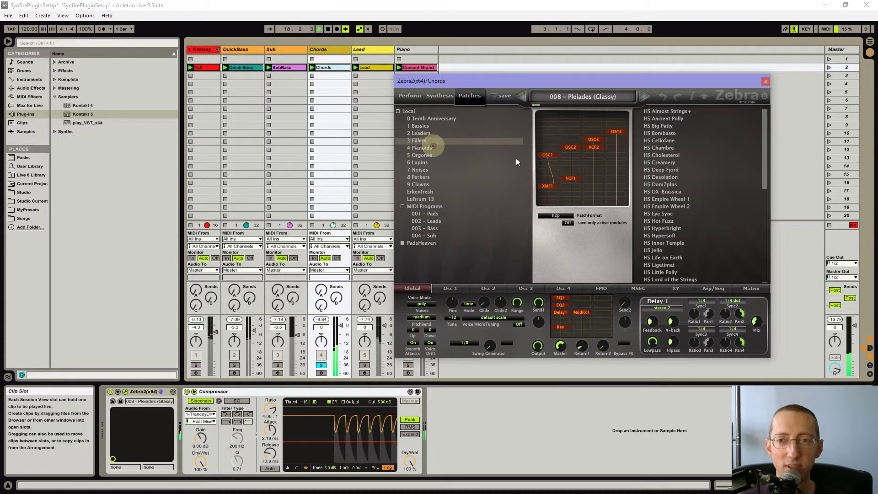
{"action": "left_click", "coordinate": [663, 243]}
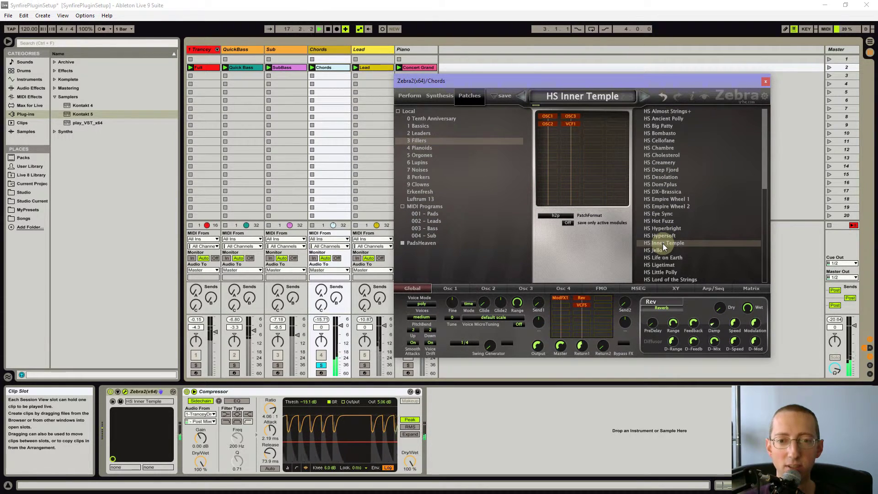
{"action": "left_click", "coordinate": [665, 148]}
{"action": "left_click", "coordinate": [417, 199]}
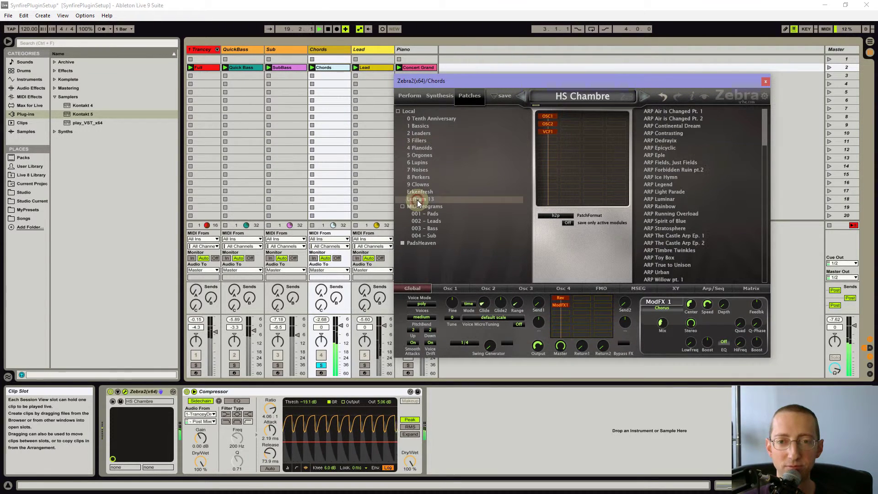
{"action": "left_click_drag", "start_coordinate": [766, 133], "coordinate": [760, 178]}
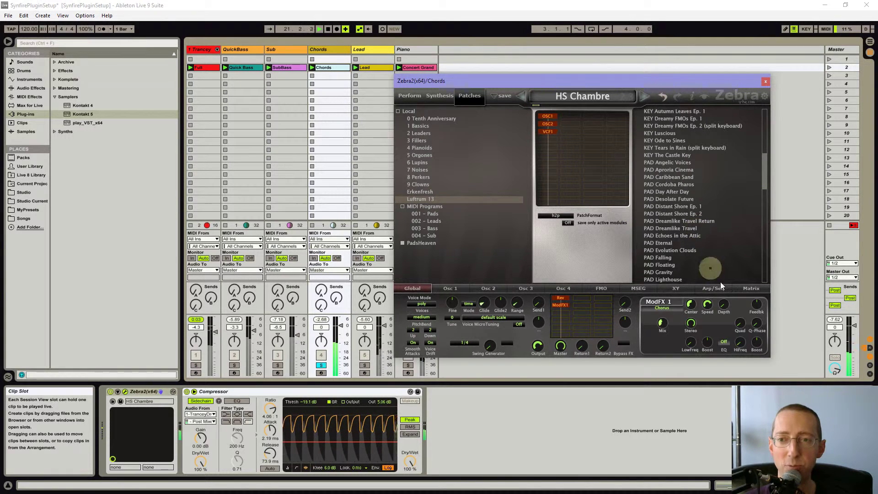
{"action": "scroll", "coordinate": [705, 256], "scroll_direction": "down", "scroll_amount": 1}
{"action": "left_click", "coordinate": [686, 229]}
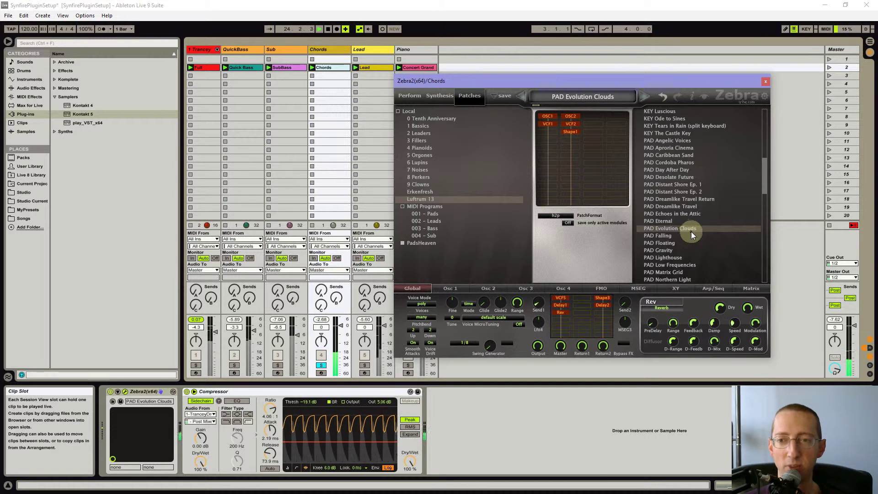
Reveal the PAD Evolution Clouds.h2p file in Explorer and paste a copy into 001 - Pads.
{"action": "right_click", "coordinate": [686, 230]}
{"action": "left_click", "coordinate": [719, 294]}
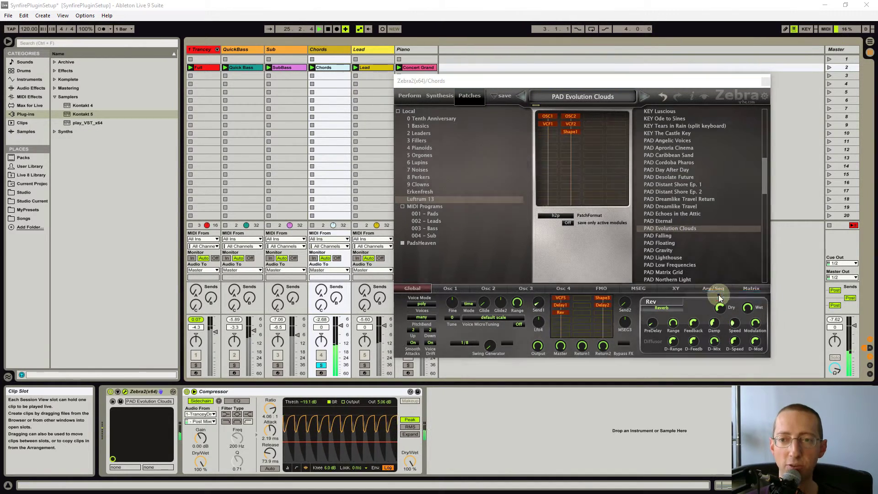
{"action": "left_click_drag", "start_coordinate": [631, 123], "coordinate": [311, 127]}
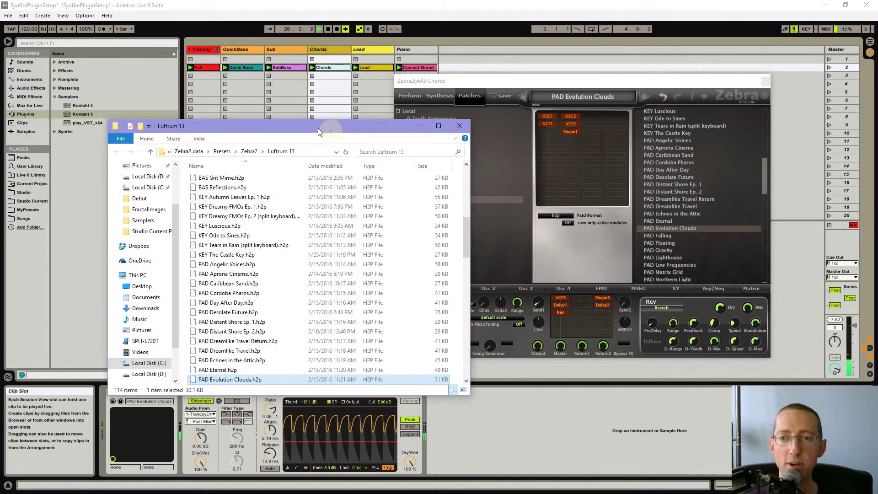
{"action": "left_click", "coordinate": [206, 357]}
{"action": "left_click", "coordinate": [201, 377]}
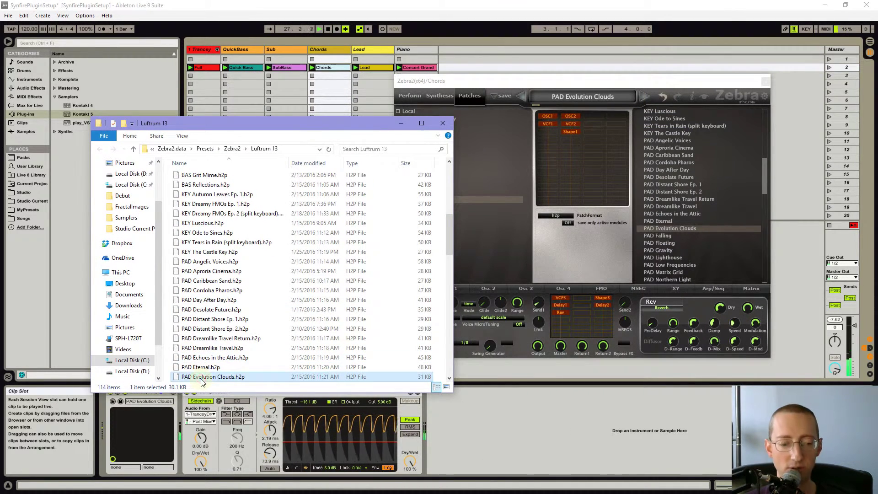
{"action": "key", "text": "alt+Tab"}
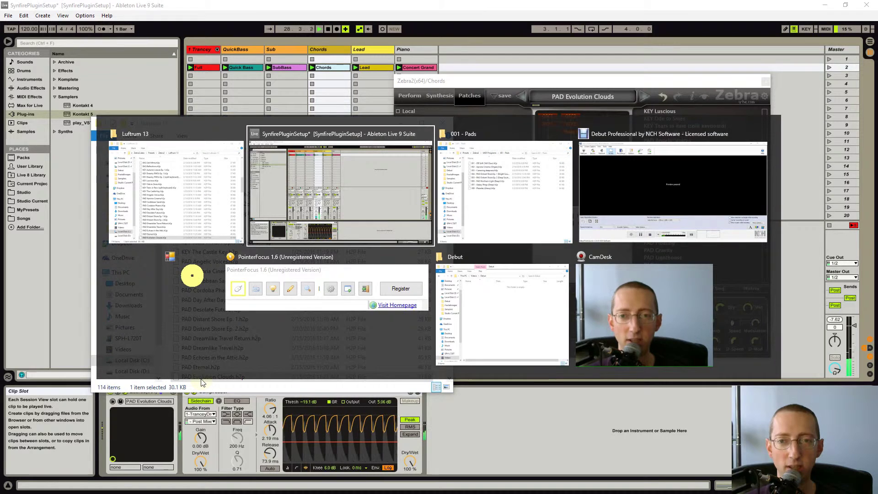
{"action": "left_click", "coordinate": [498, 308]}
{"action": "right_click", "coordinate": [537, 272]}
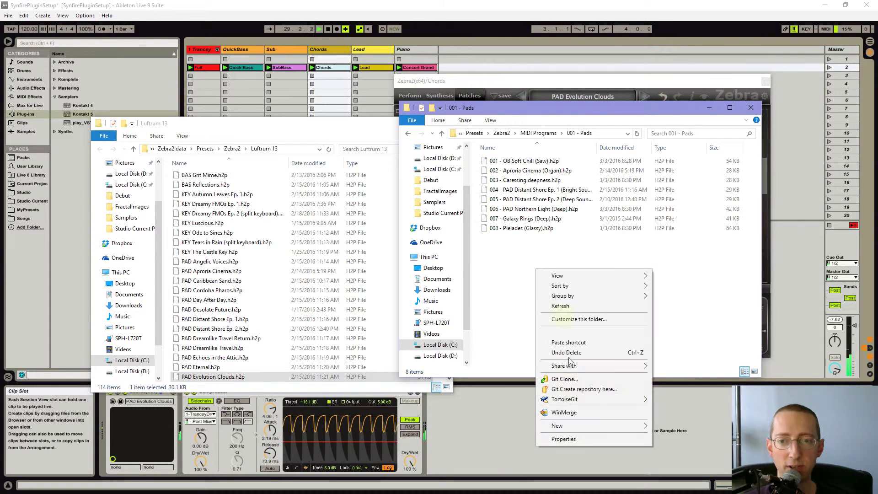
{"action": "left_click", "coordinate": [568, 333]}
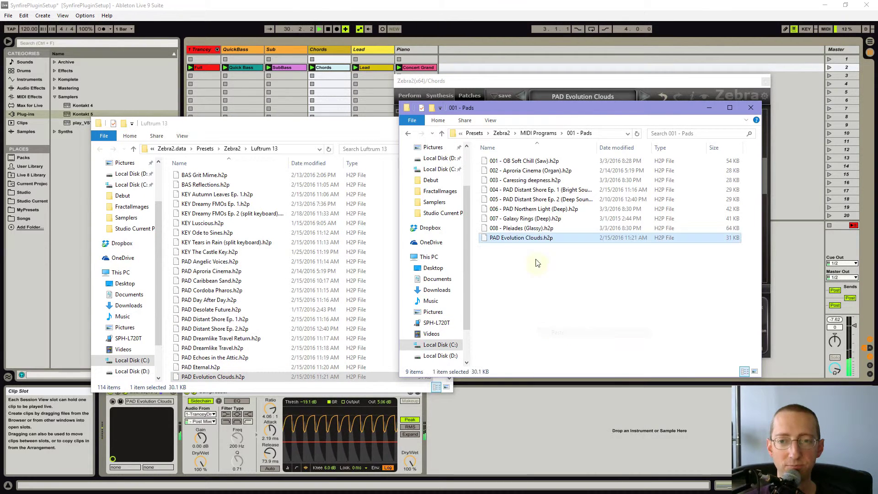
Rename the pasted file to 009 - Evolution Clouds.h2p.
{"action": "left_click", "coordinate": [511, 240]}
{"action": "key", "text": "Home"}
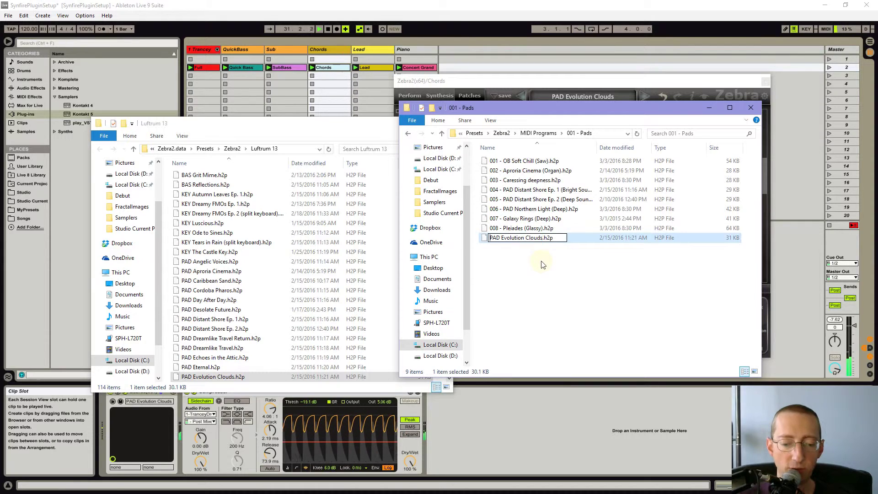
{"action": "type", "text": "009 -"}
{"action": "key", "text": "Delete"}
{"action": "key", "text": "Delete"}
{"action": "key", "text": "Delete"}
{"action": "key", "text": "Delete"}
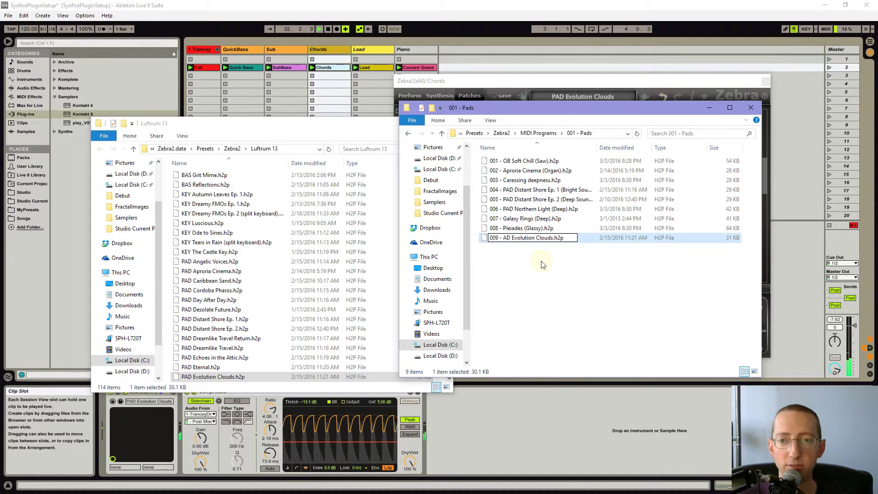
{"action": "key", "text": "Return"}
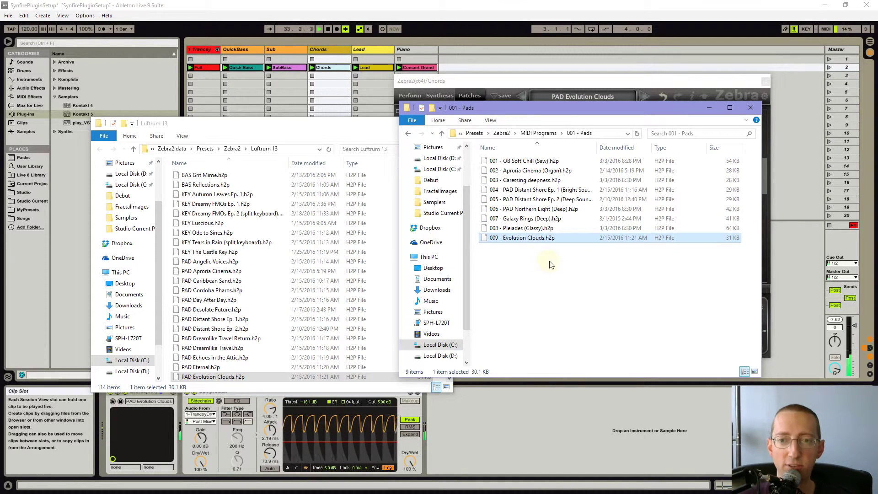
{"action": "left_click_drag", "start_coordinate": [535, 108], "coordinate": [480, 168]}
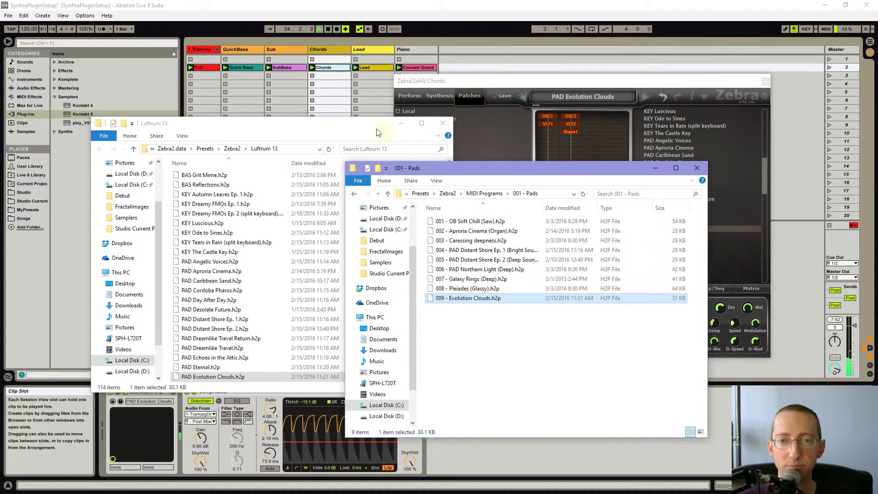
{"action": "left_click", "coordinate": [564, 82]}
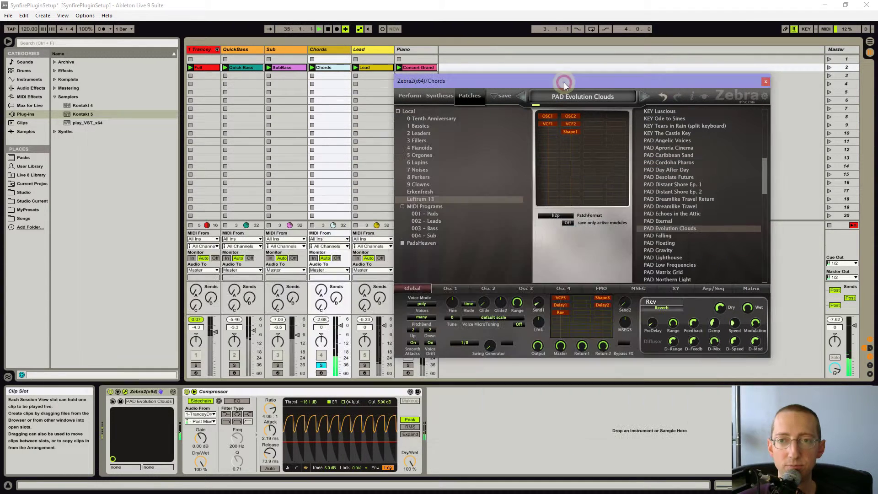
Load 009 - Evolution Clouds from 001 - Pads and set its Tune to -12.
{"action": "left_click", "coordinate": [426, 214]}
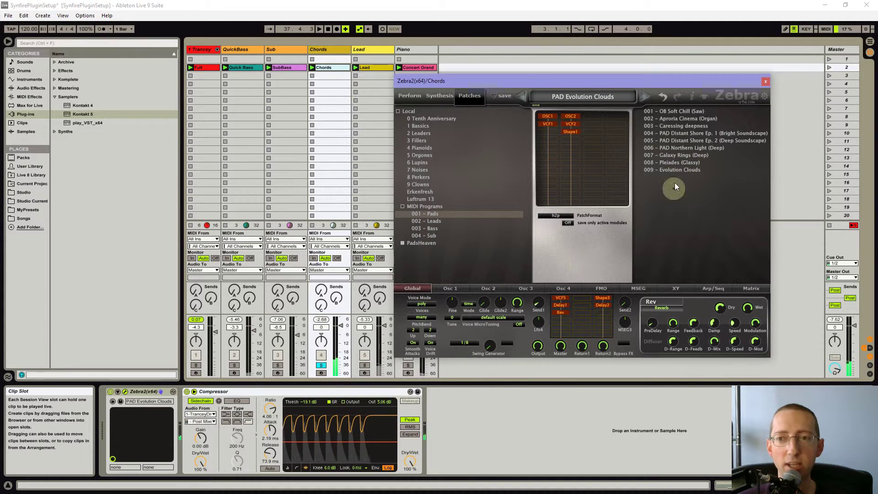
{"action": "left_click", "coordinate": [669, 118]}
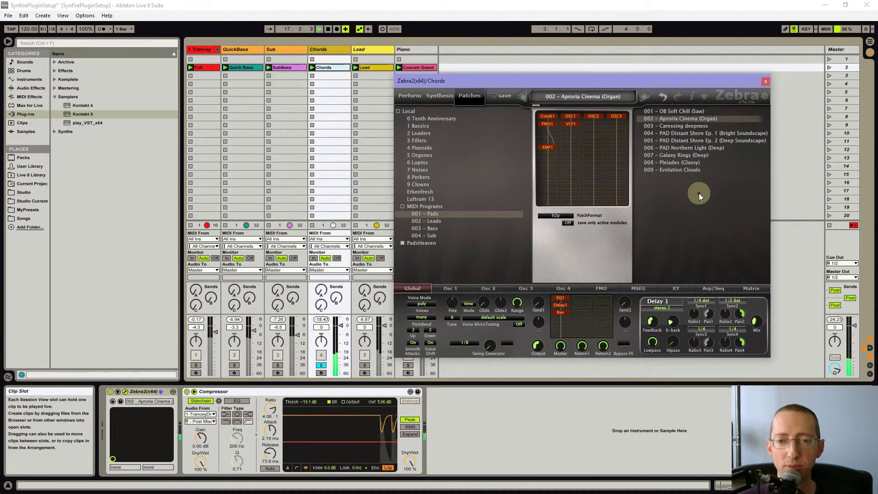
{"action": "left_click", "coordinate": [671, 170]}
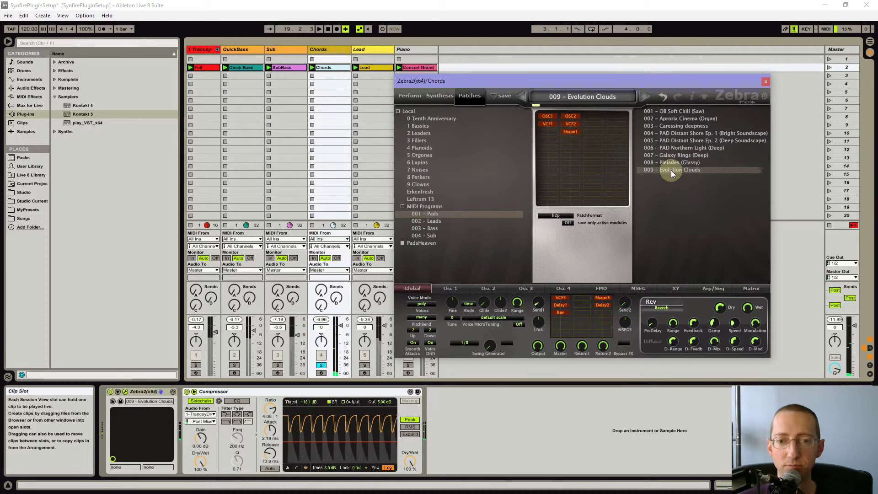
{"action": "left_click", "coordinate": [452, 317]}
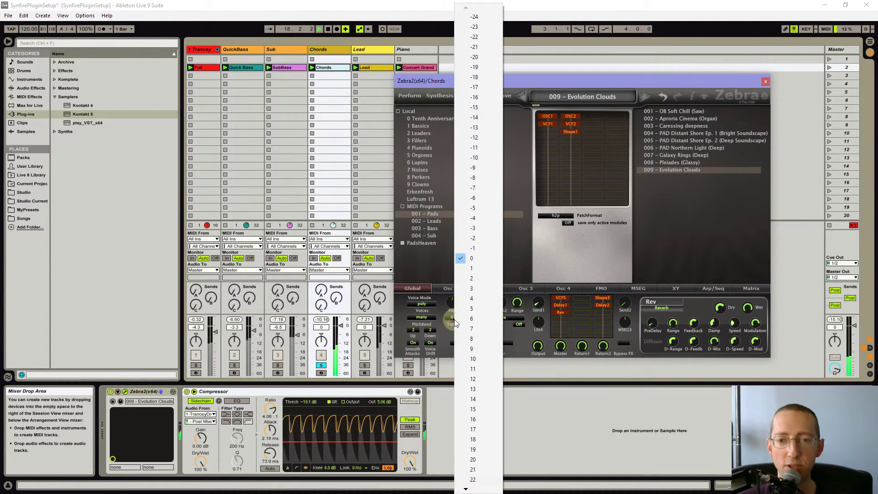
{"action": "left_click", "coordinate": [478, 137]}
{"action": "left_click", "coordinate": [684, 227]}
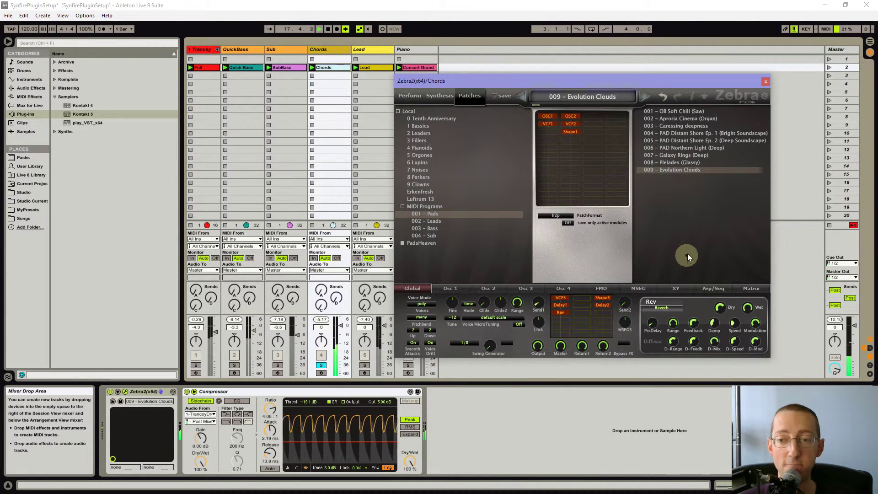
{"action": "left_click", "coordinate": [620, 107]}
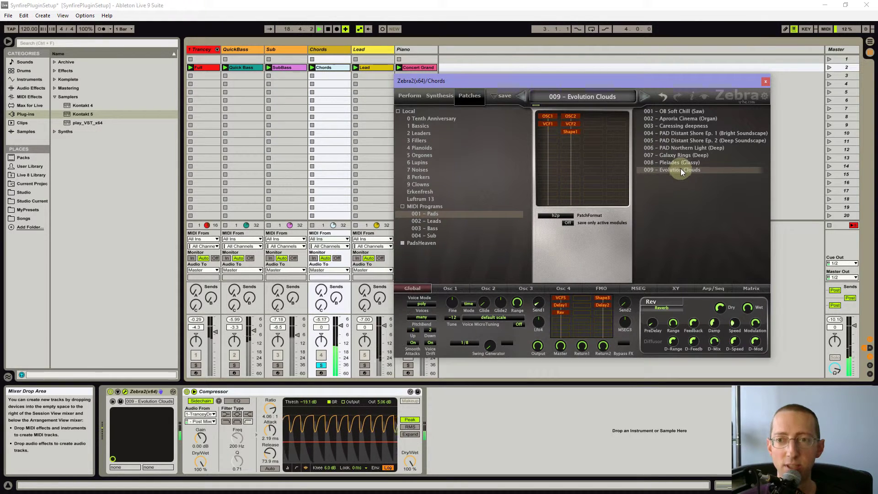
Save the retuned patch, overwriting the existing 009 - Evolution Clouds preset.
{"action": "left_click", "coordinate": [507, 97]}
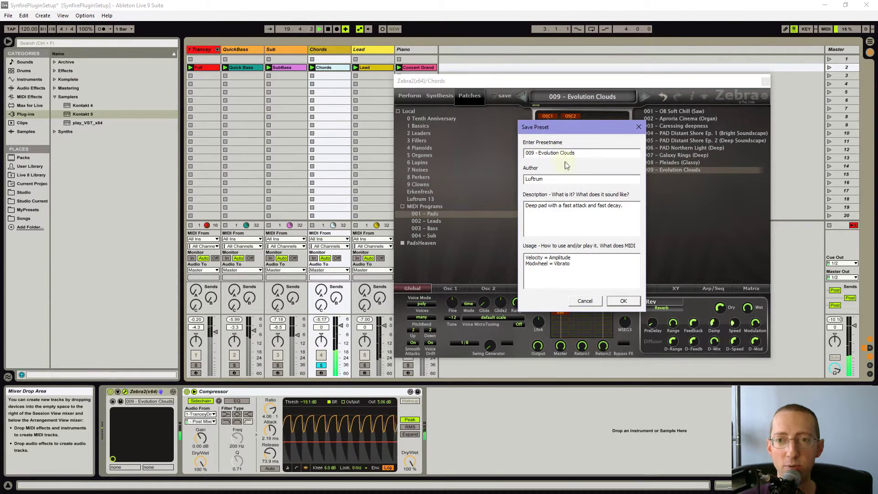
{"action": "left_click", "coordinate": [624, 302]}
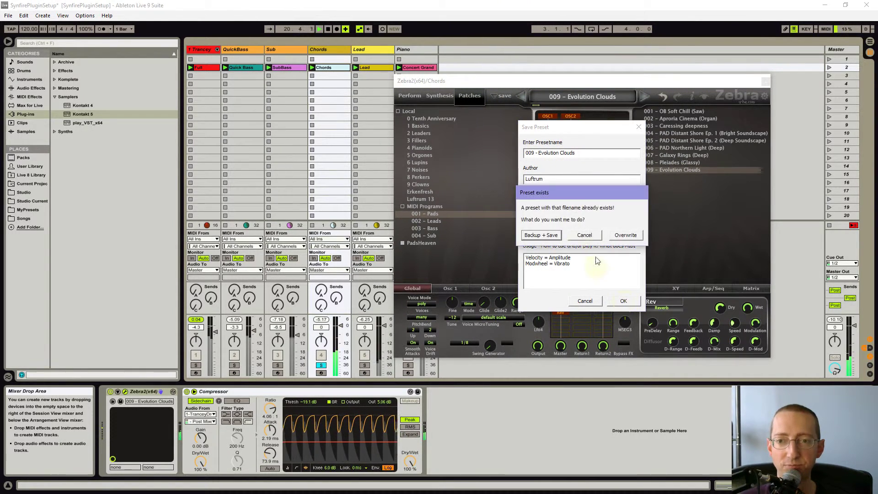
{"action": "left_click", "coordinate": [633, 236]}
{"action": "left_click", "coordinate": [673, 239]}
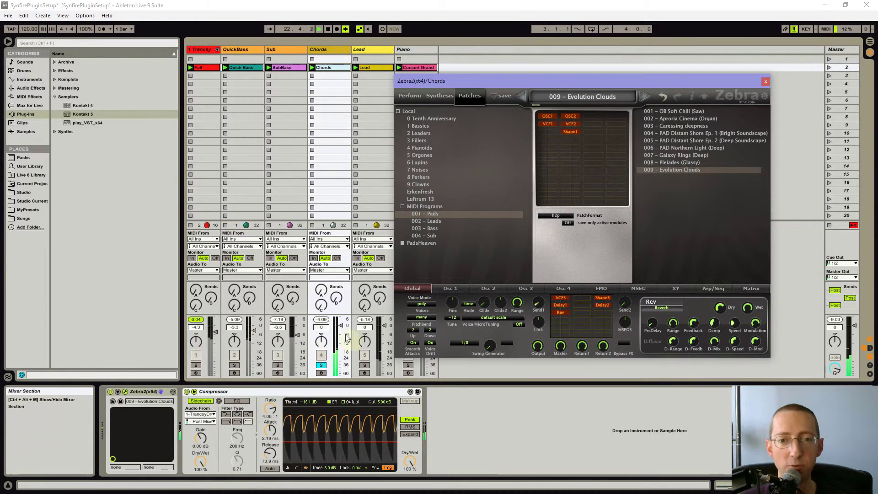
Switch to Aproria Cinema and back to Evolution Clouds to verify the -12 tuning, then solo Lead.
{"action": "left_click", "coordinate": [673, 119]}
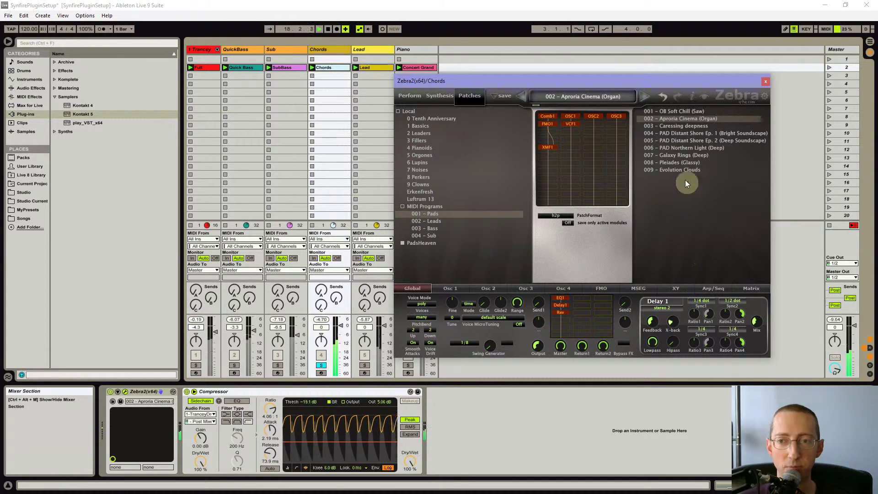
{"action": "left_click", "coordinate": [674, 171]}
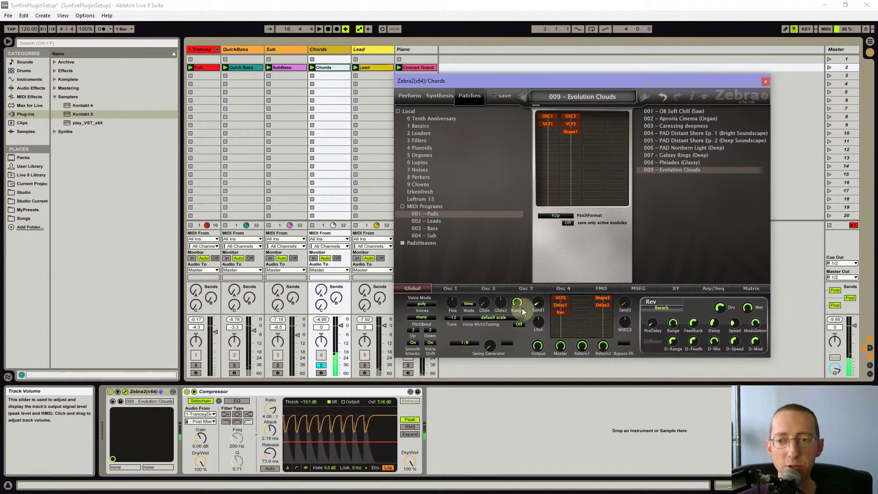
{"action": "left_click", "coordinate": [365, 366]}
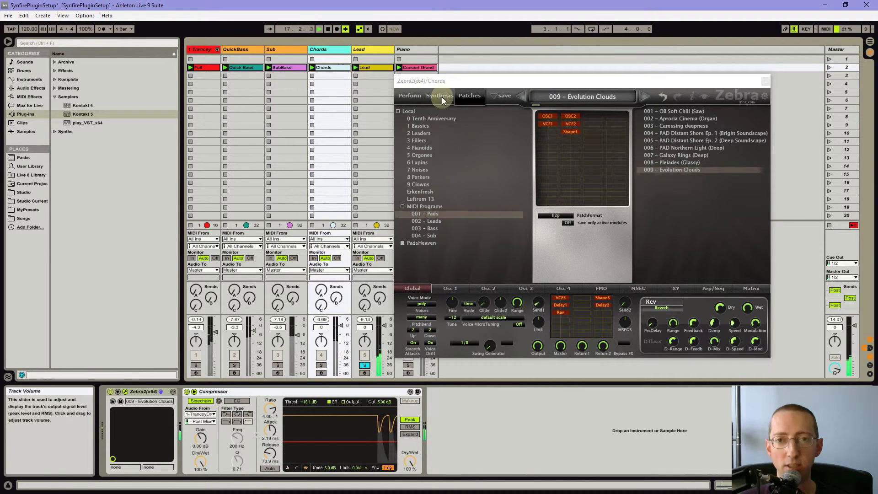
On the Lead track's Zebra2, audition Trance Kappa and settle on 001 – Plucky Chords.
{"action": "left_click", "coordinate": [363, 50]}
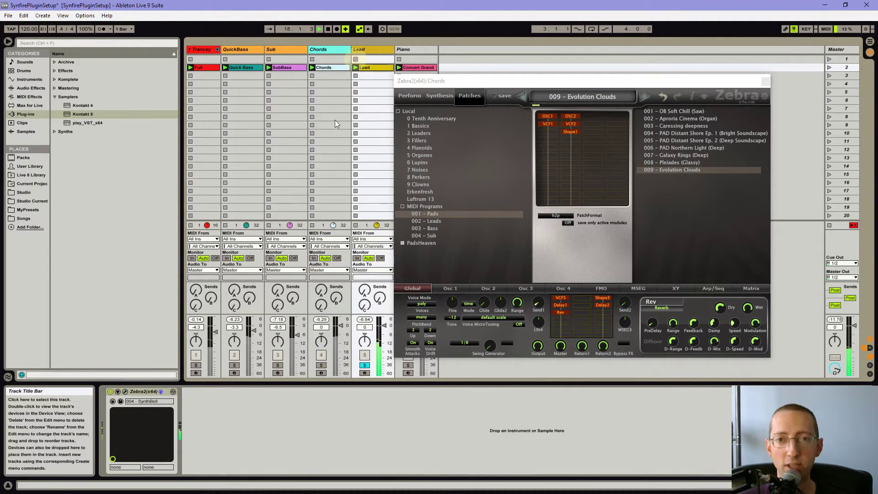
{"action": "left_click", "coordinate": [125, 391]}
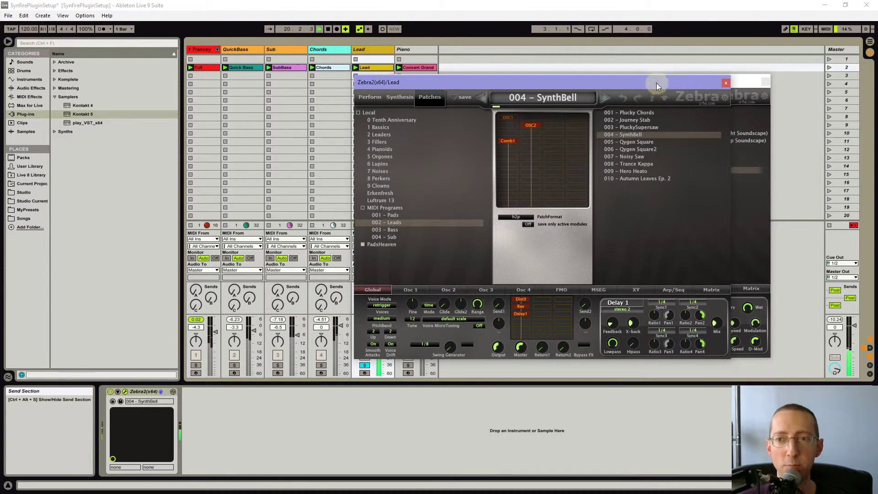
{"action": "left_click_drag", "start_coordinate": [657, 84], "coordinate": [620, 102]}
{"action": "left_click", "coordinate": [765, 82]}
{"action": "left_click", "coordinate": [670, 189]}
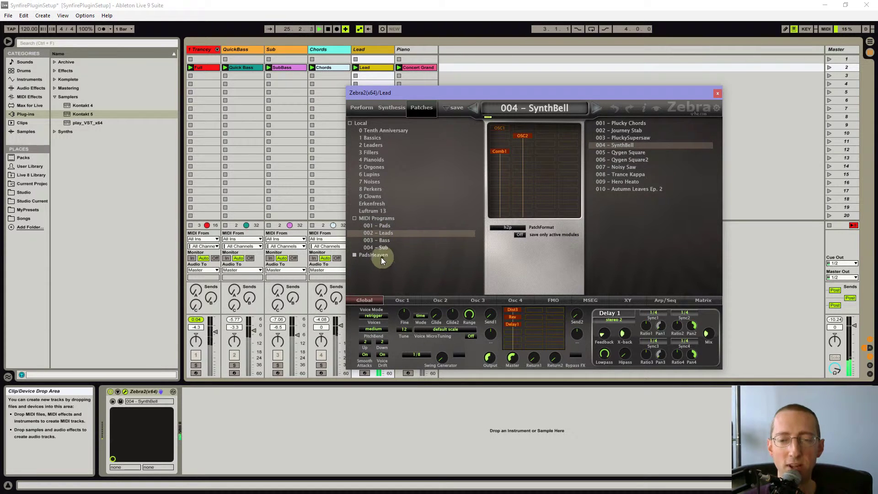
{"action": "left_click", "coordinate": [625, 175]}
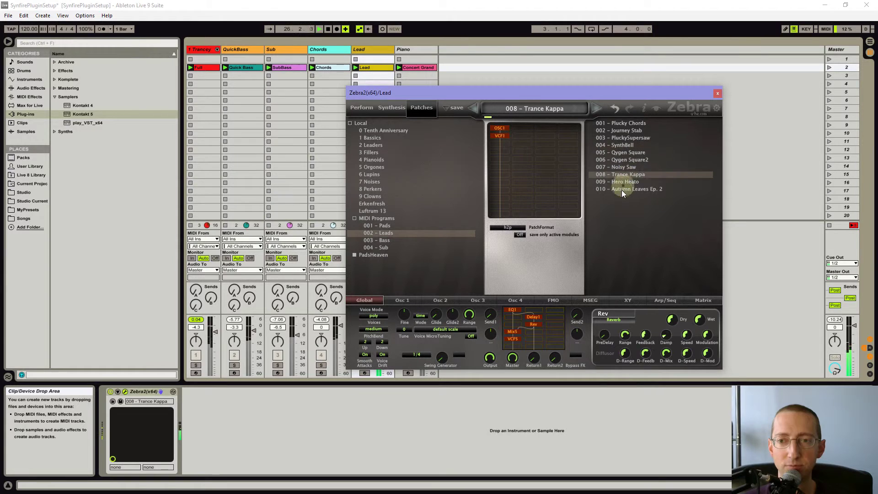
{"action": "left_click", "coordinate": [621, 123]}
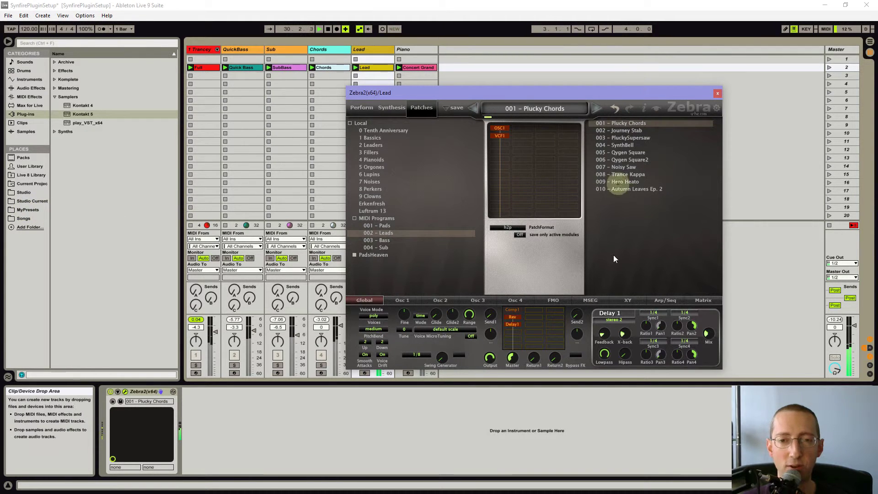
{"action": "left_click", "coordinate": [718, 95]}
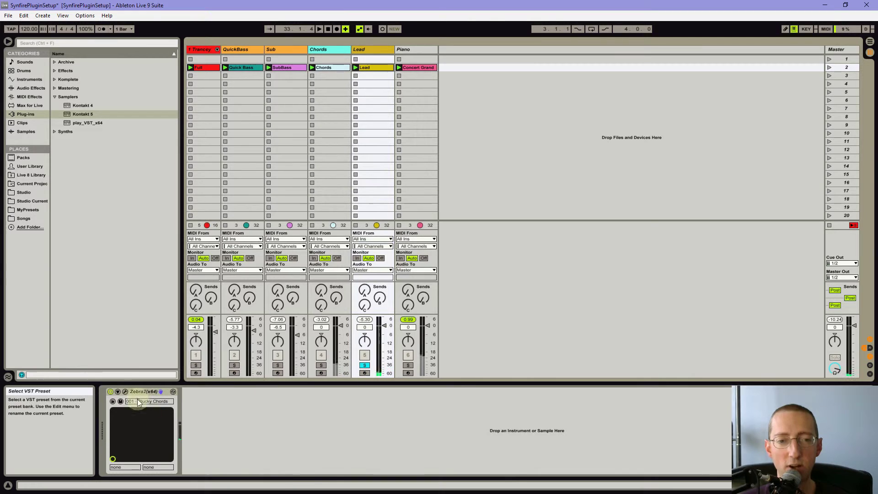
In the Lead Zebra2, browse MIDI Programs banks Pads, Leads, Bass and Sub, ending on Pads.
{"action": "left_click", "coordinate": [125, 391]}
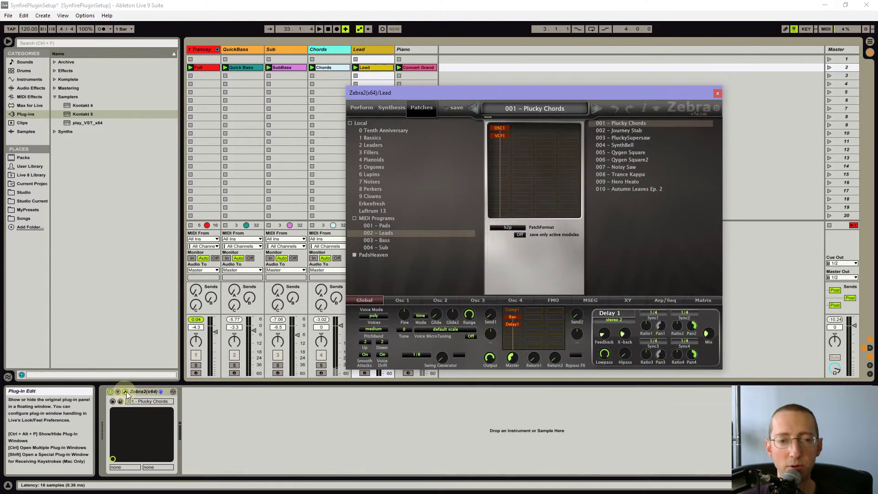
{"action": "left_click", "coordinate": [381, 219]}
{"action": "left_click", "coordinate": [376, 226]}
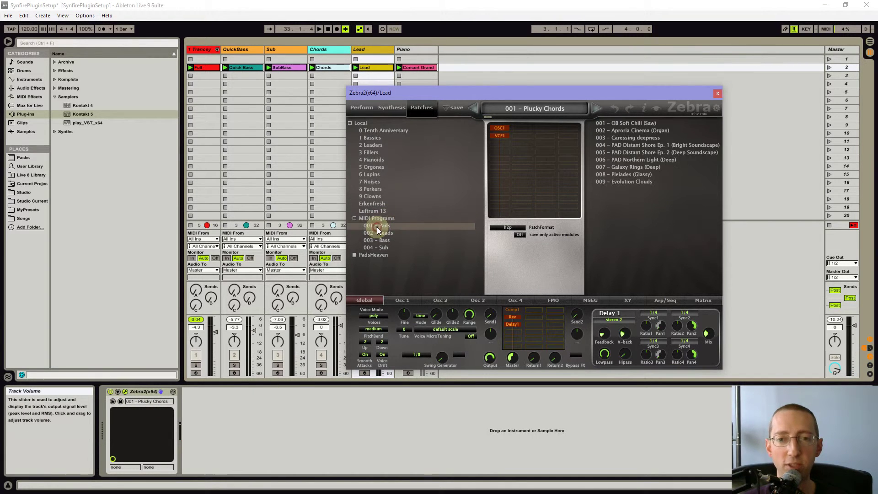
{"action": "left_click", "coordinate": [375, 232]}
{"action": "left_click", "coordinate": [370, 240]}
{"action": "left_click", "coordinate": [367, 247]}
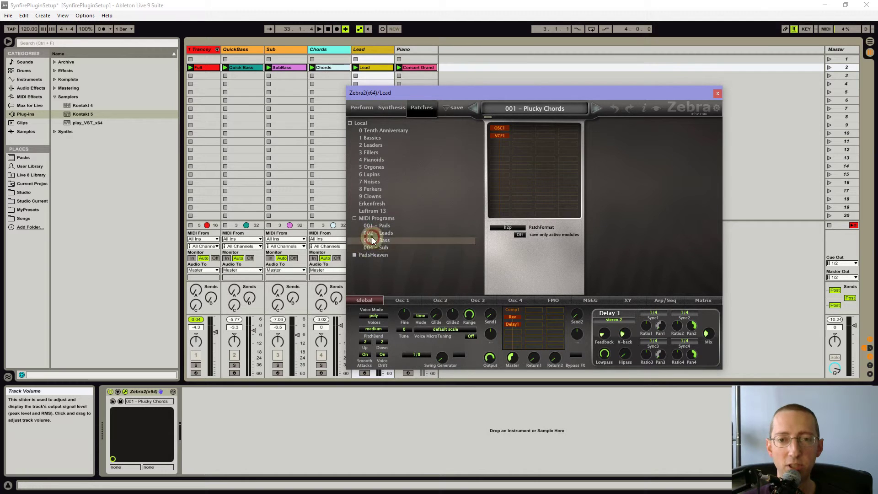
{"action": "left_click", "coordinate": [372, 227]}
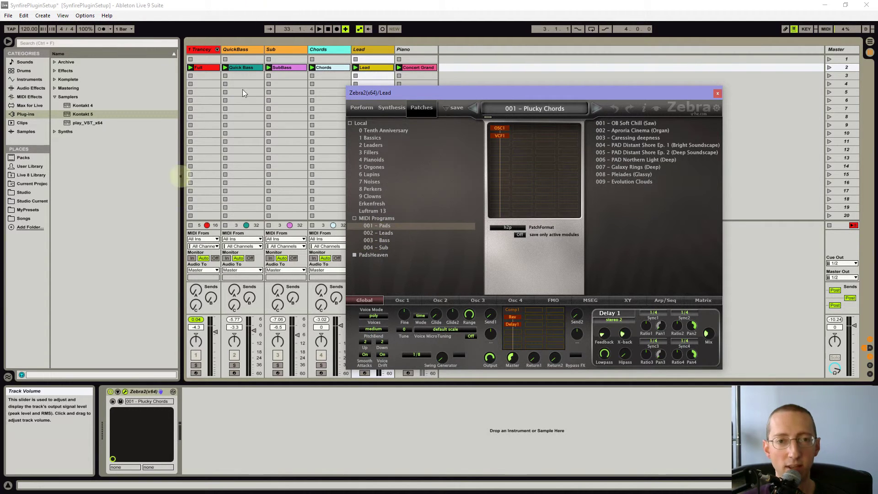
Select the Sub track, check Diva's MIDI Programs folder, and close the Diva and Zebra2 windows.
{"action": "left_click", "coordinate": [280, 51]}
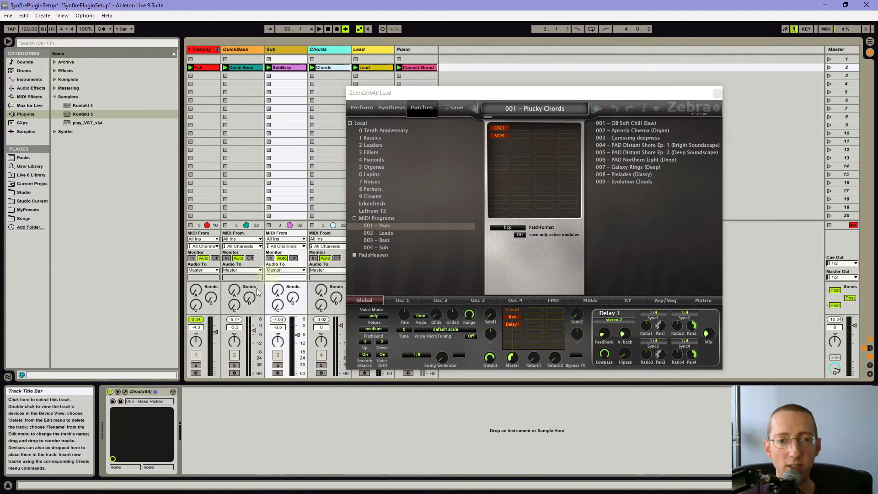
{"action": "left_click", "coordinate": [126, 393]}
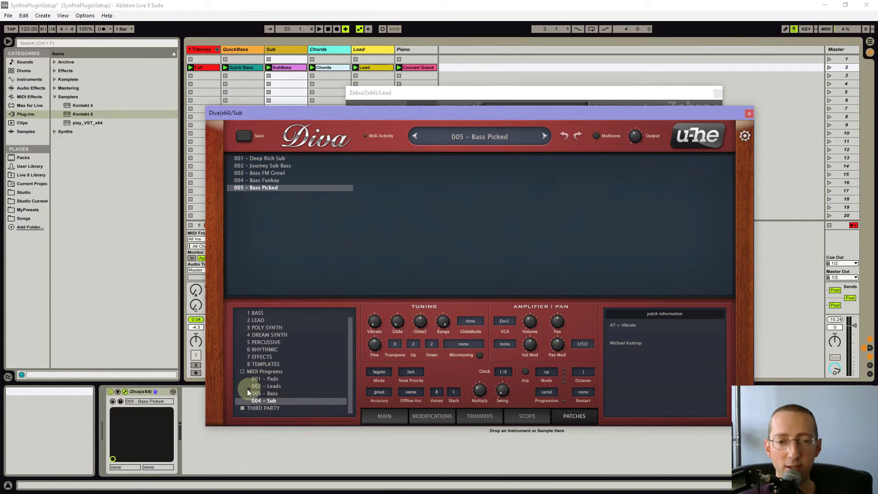
{"action": "left_click", "coordinate": [264, 373]}
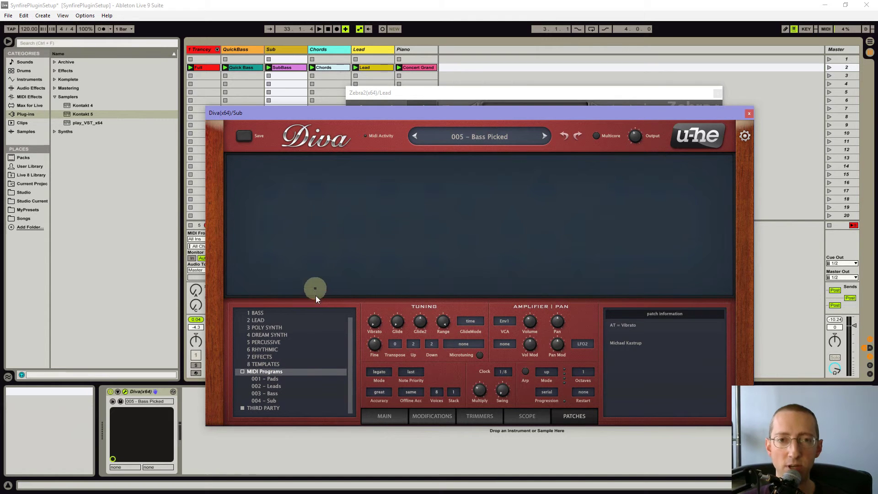
{"action": "left_click", "coordinate": [750, 115]}
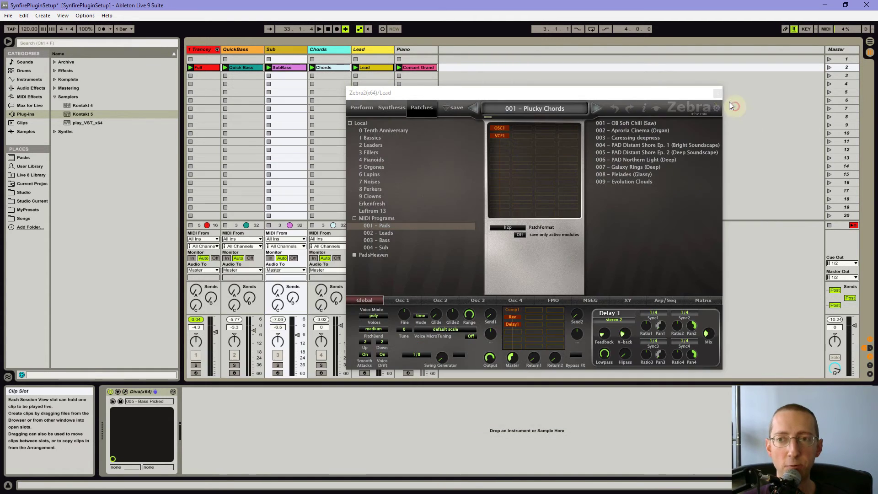
{"action": "left_click", "coordinate": [717, 94]}
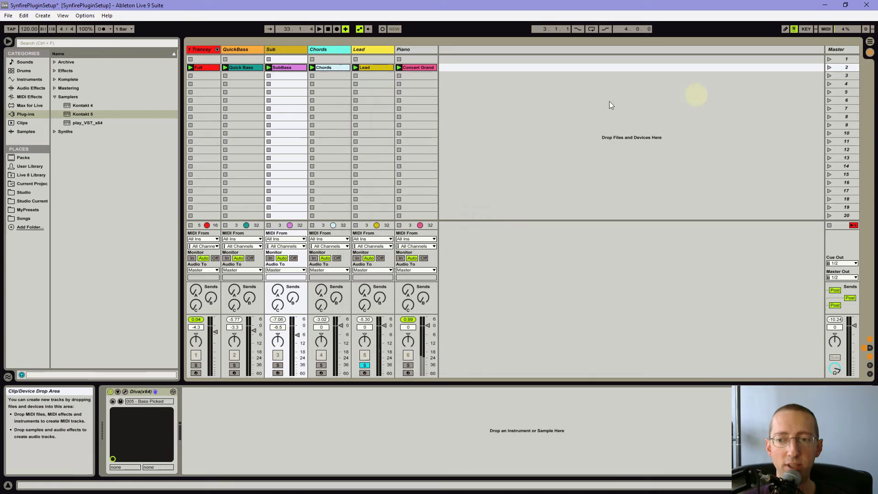
Collapse the Samplers folder in the Plug-ins browser.
{"action": "left_click", "coordinate": [55, 97]}
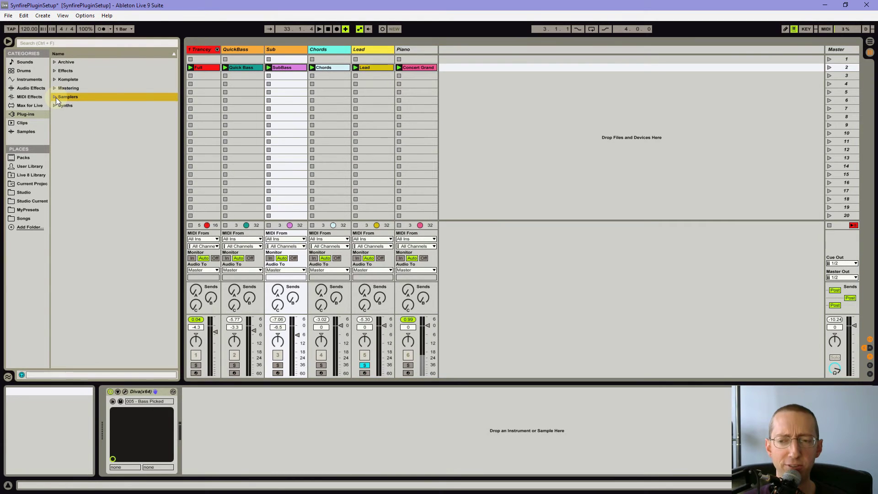